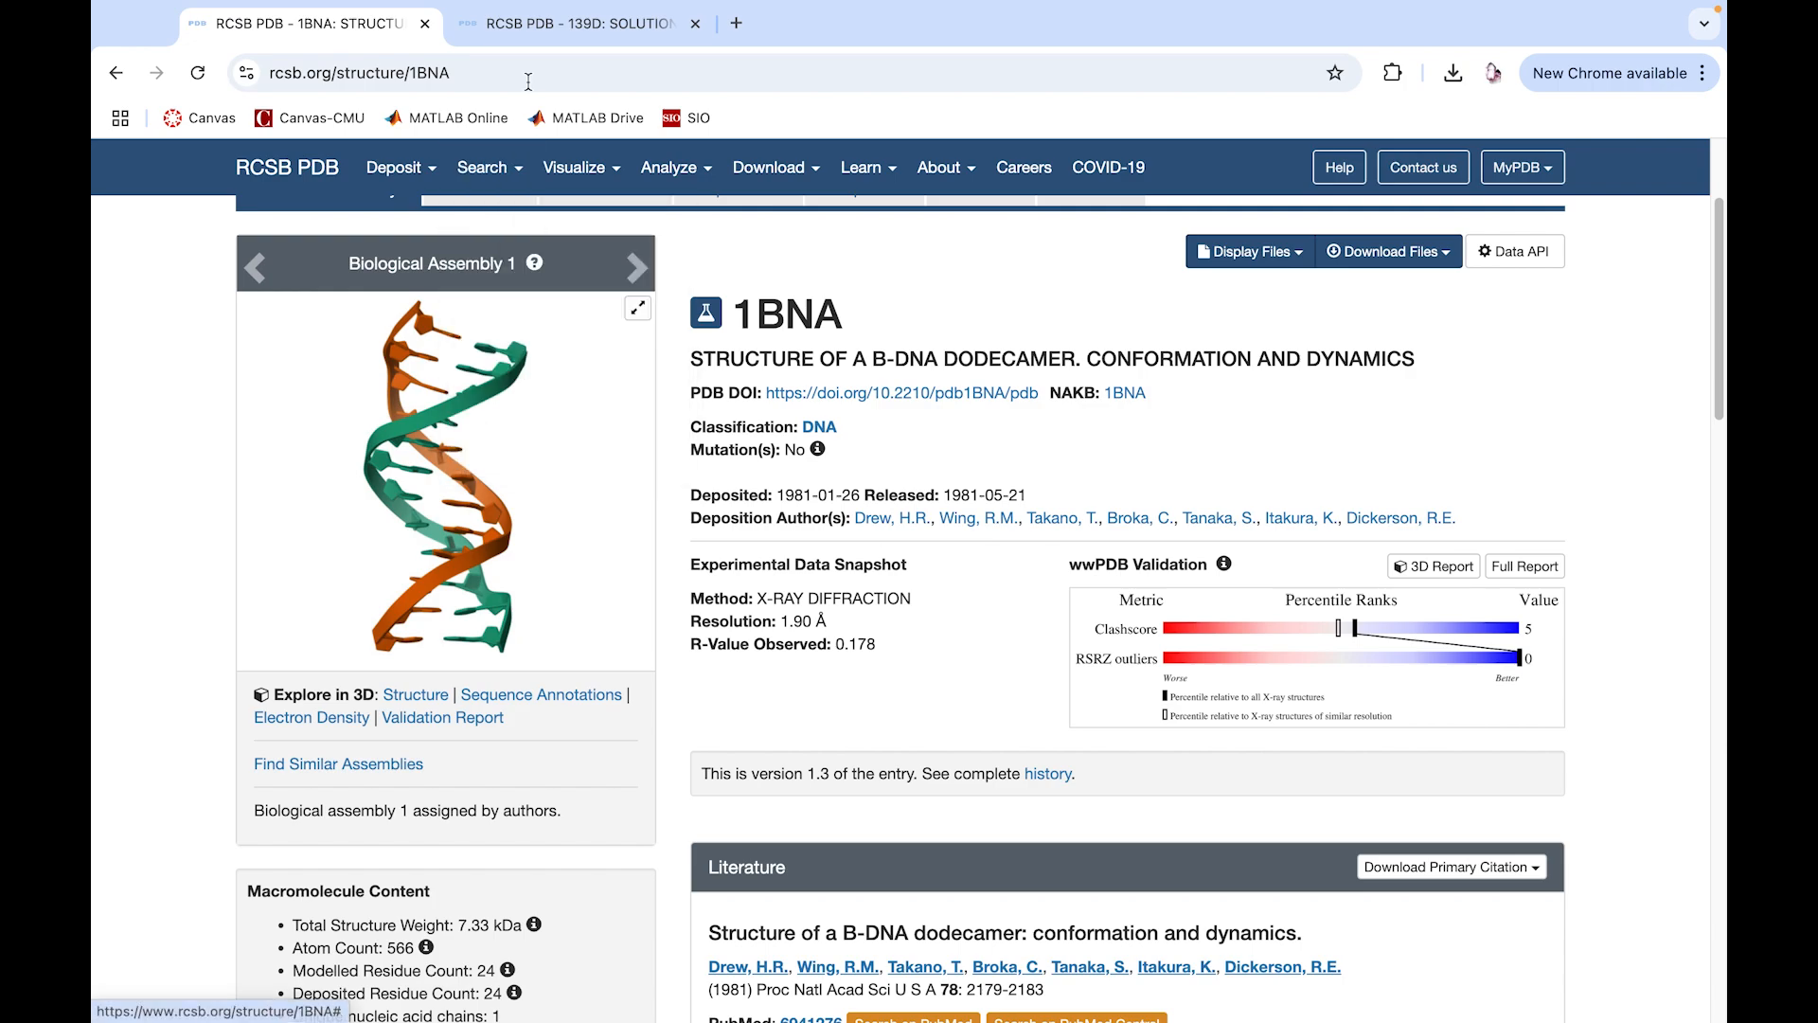
Check the experimental method listed for PDB entry 139D and return to the 1BNA entry.
{"action": "left_click", "coordinate": [538, 31]}
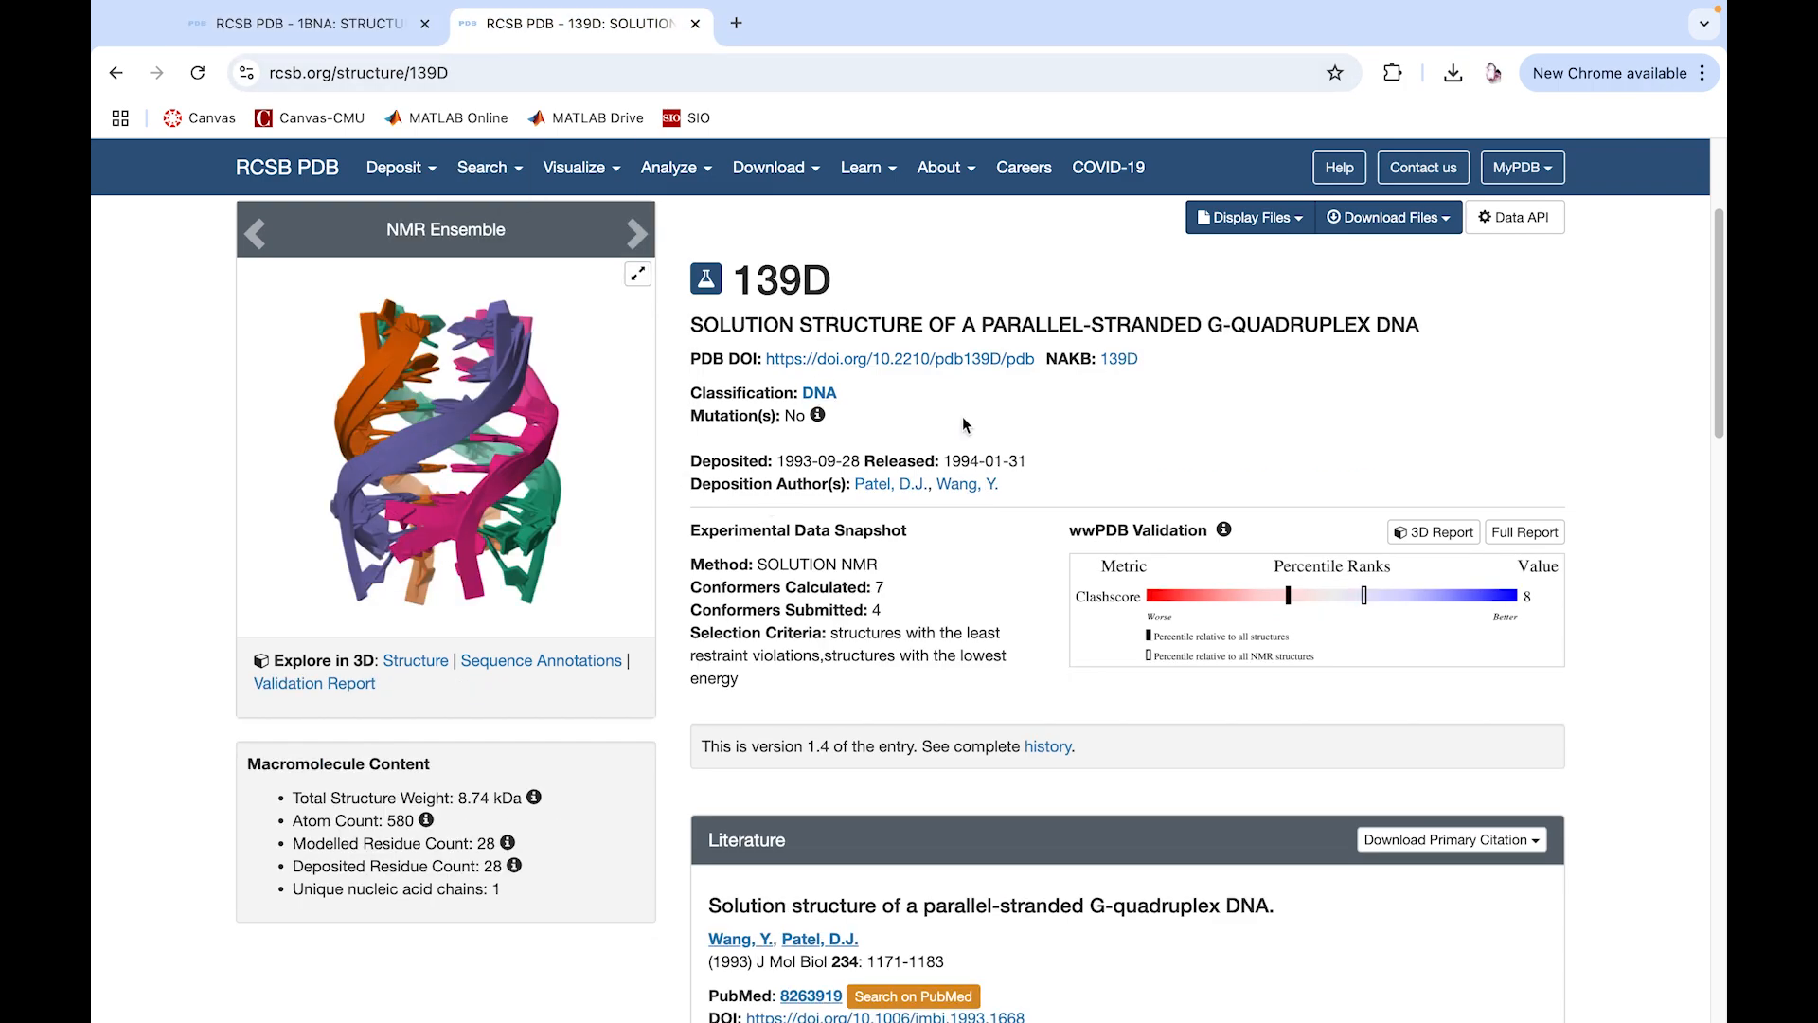
{"action": "double_click", "coordinate": [851, 564]}
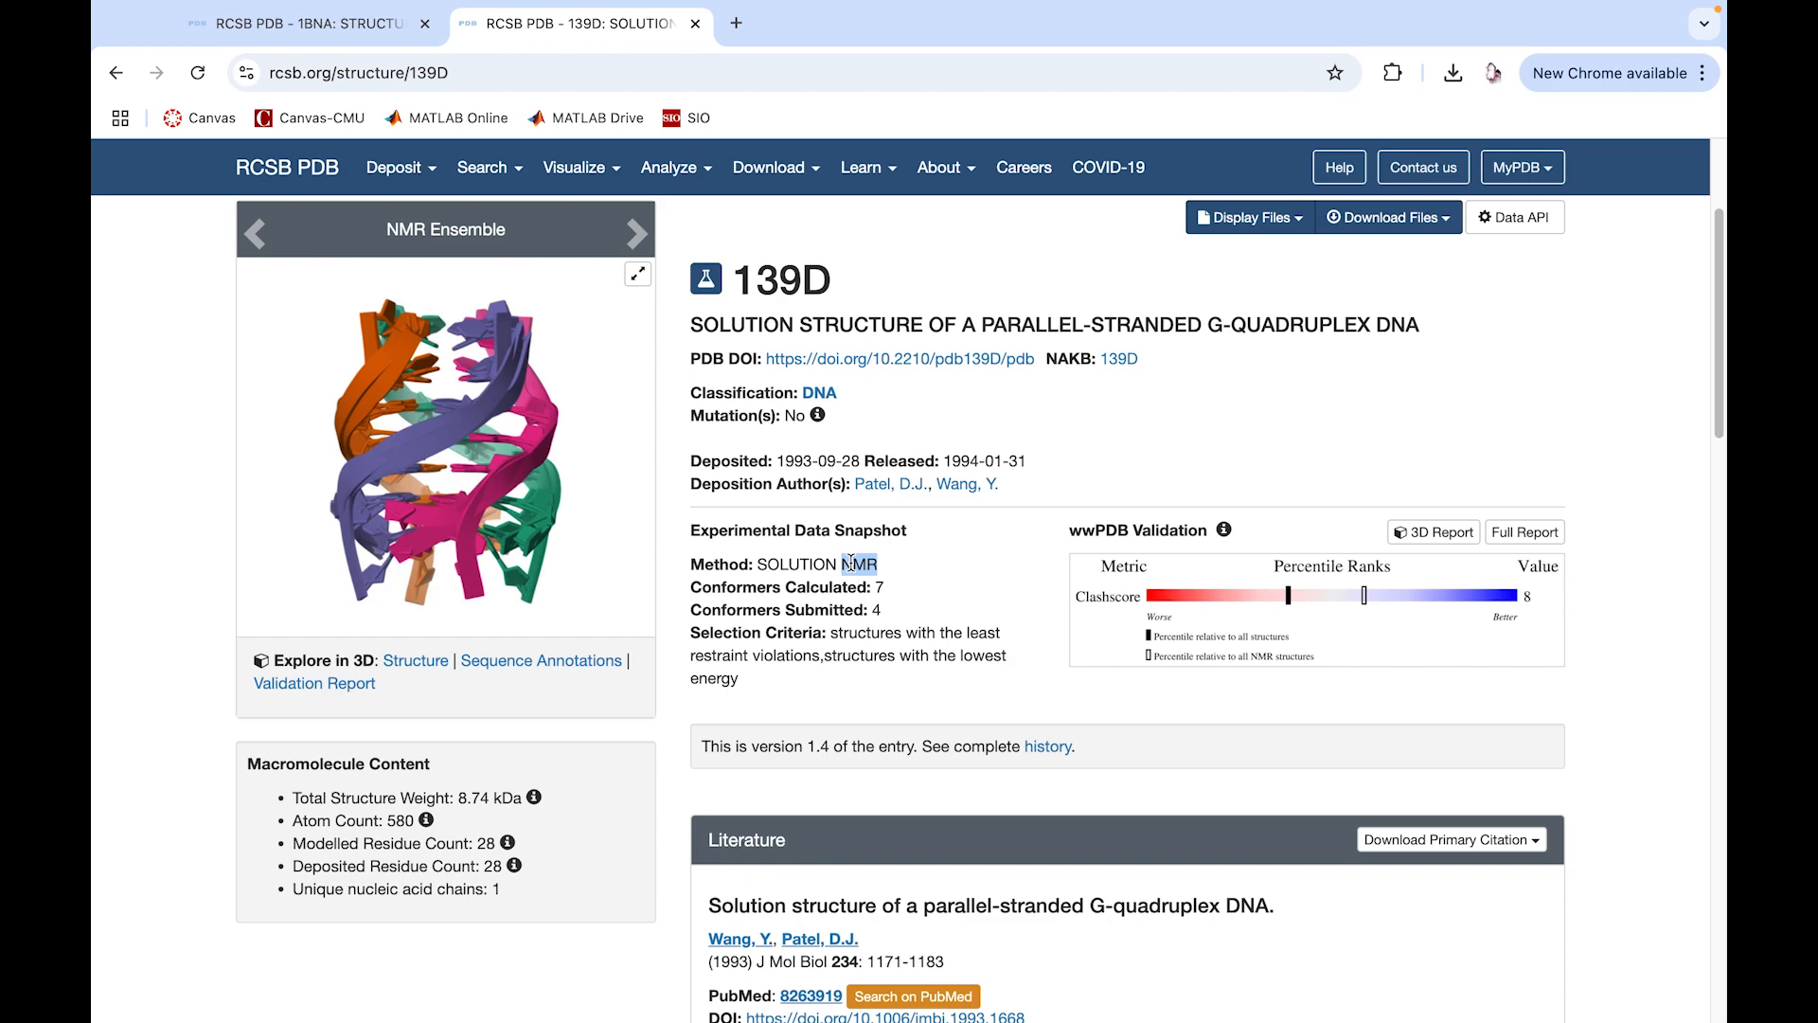
{"action": "left_click", "coordinate": [922, 565]}
{"action": "key", "text": "ctrl+shift+Tab"}
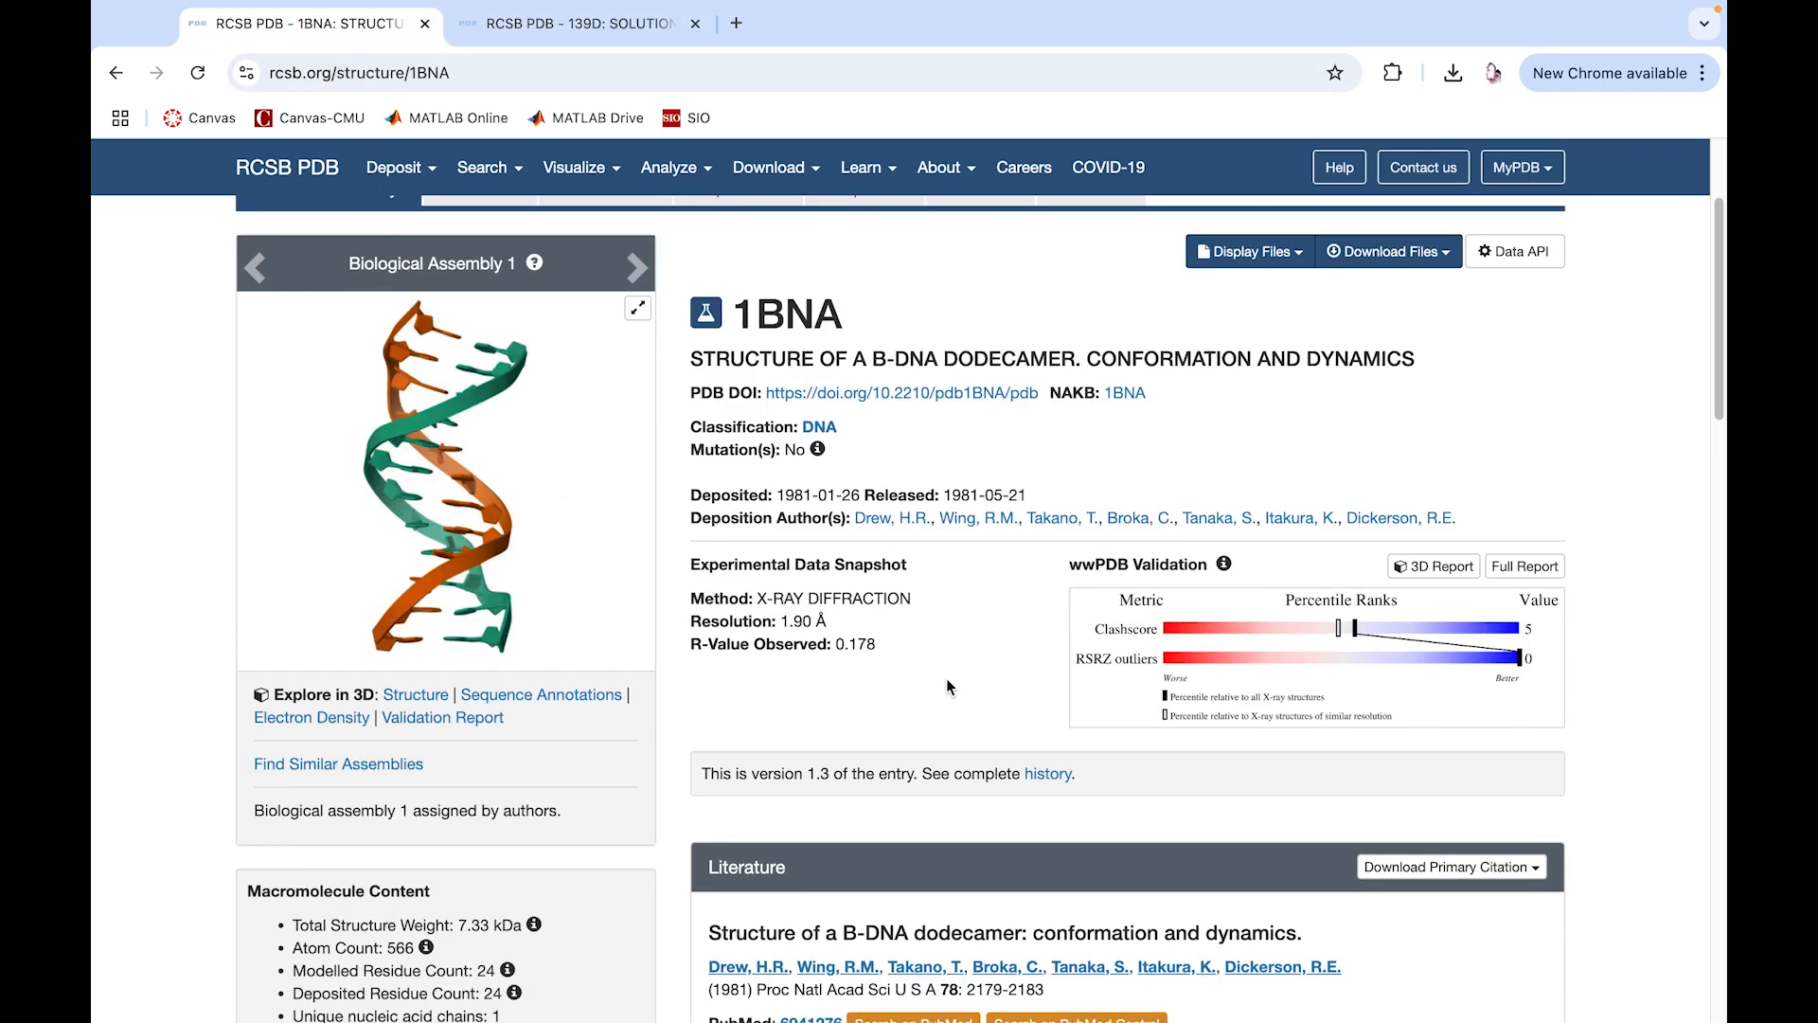
Switch to ChimeraX and open the 1bna.cif structure from the Molecule Files folder.
{"action": "key", "text": "ctrl+Left"}
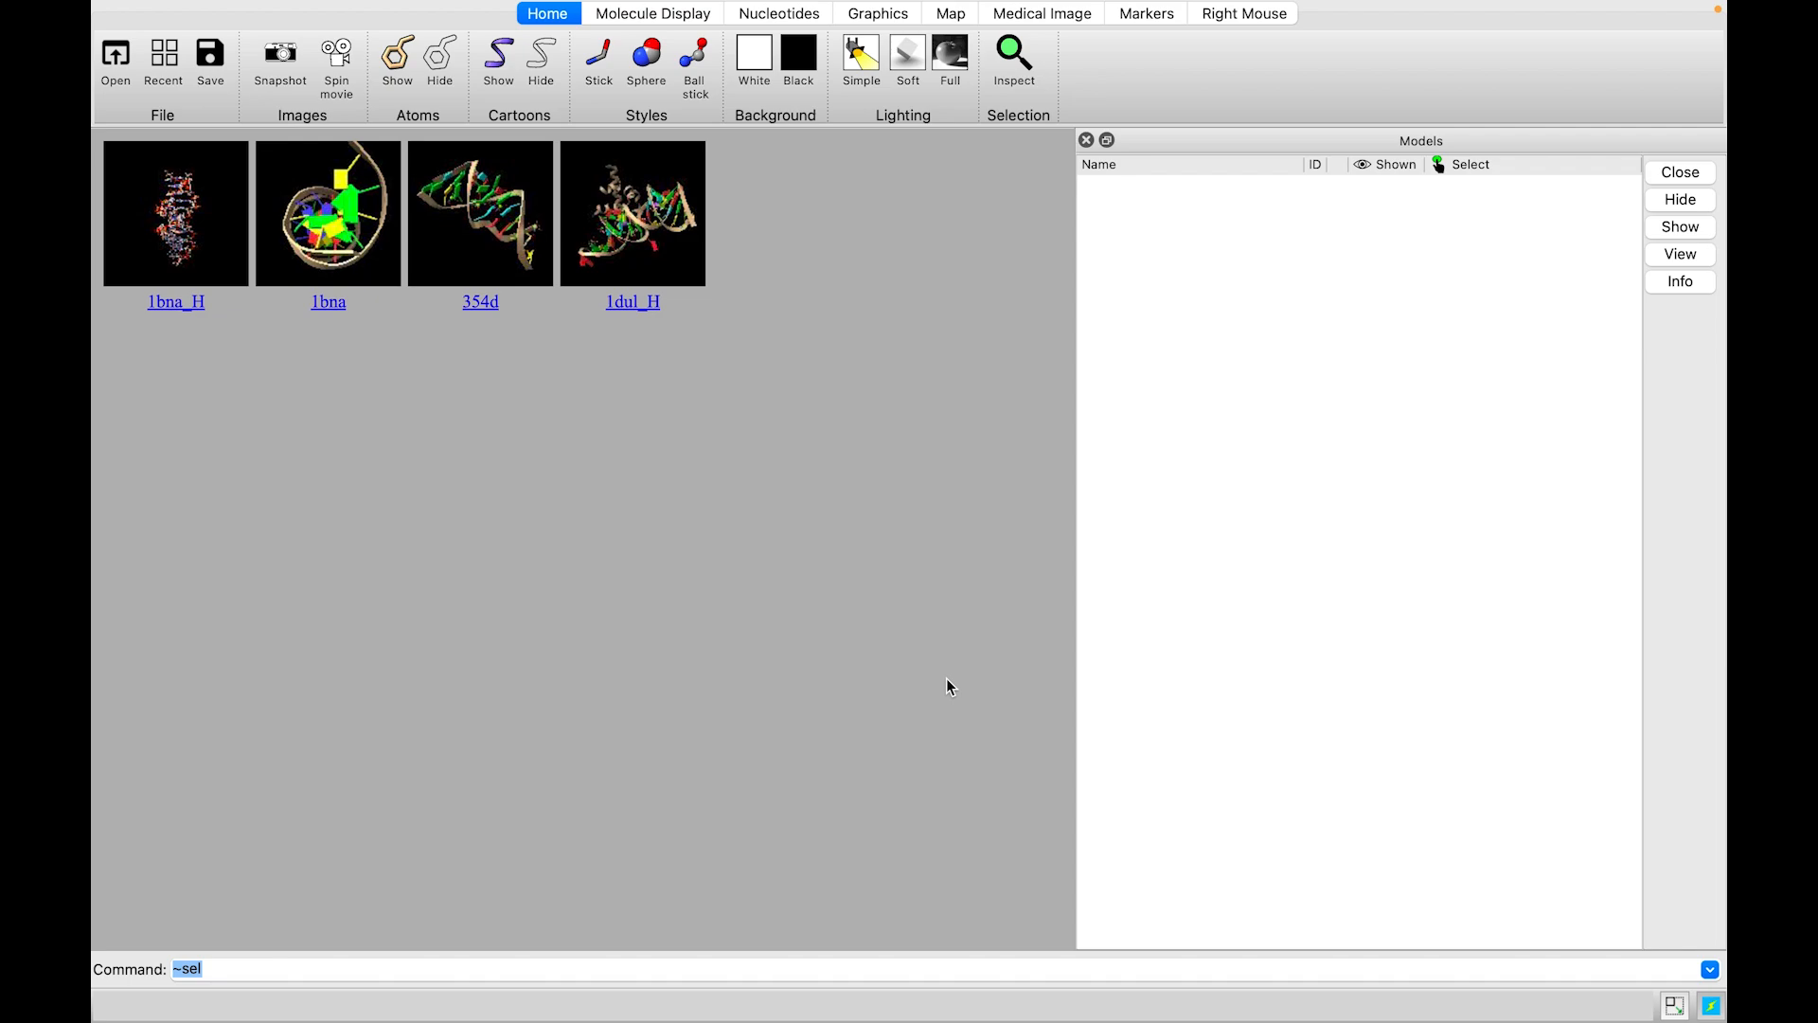
{"action": "left_click", "coordinate": [116, 60]}
{"action": "left_click", "coordinate": [689, 267]}
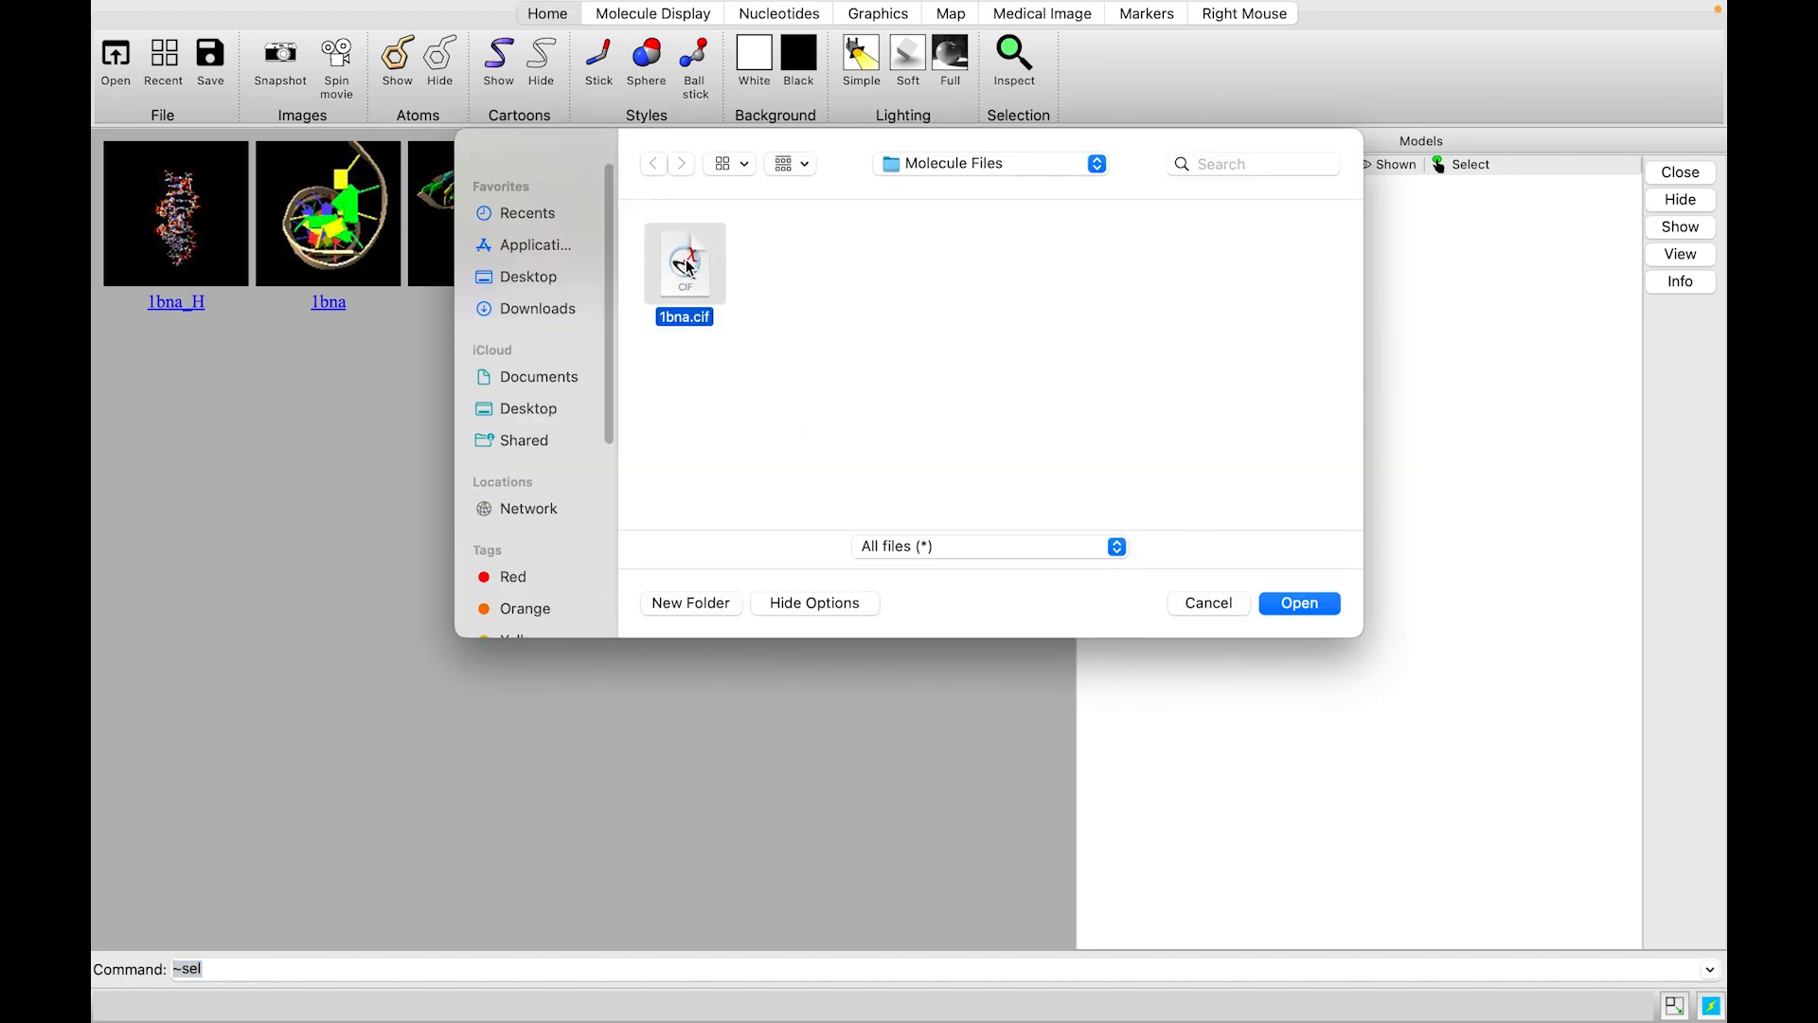
{"action": "left_click", "coordinate": [1291, 606]}
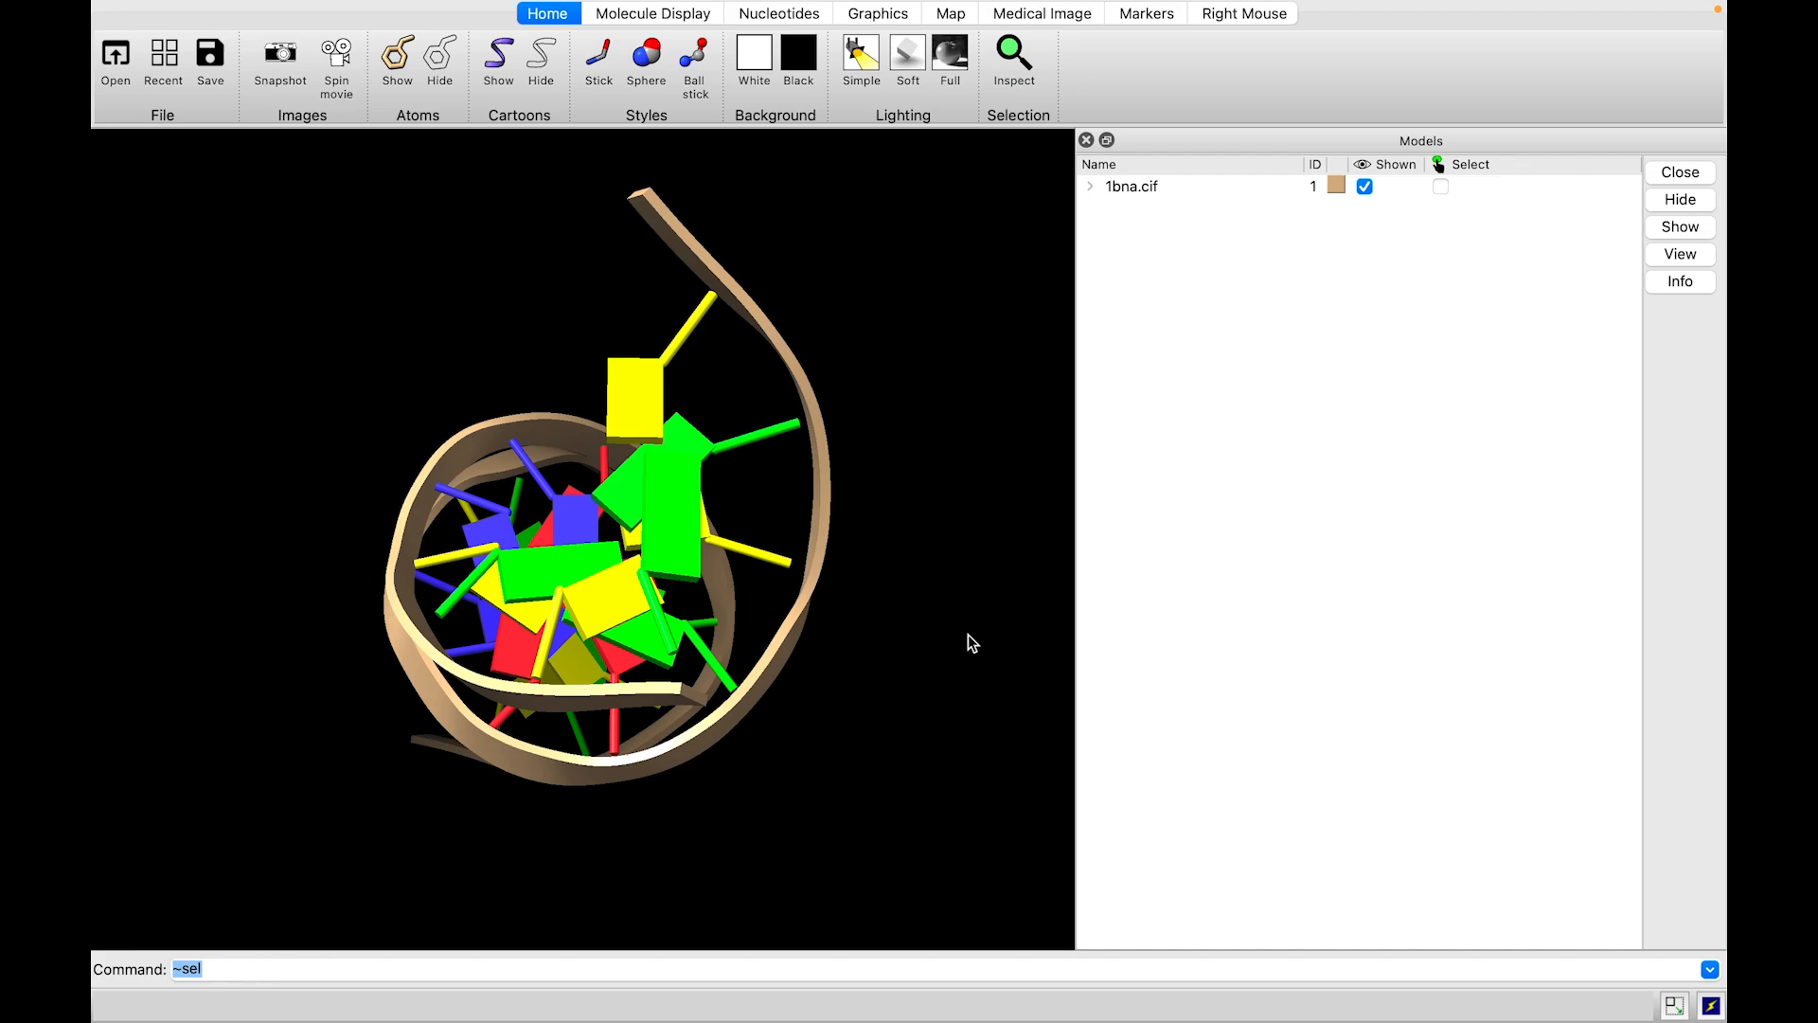
Display the DNA's nucleotides in the Plain style instead of coloured slabs.
{"action": "left_click_drag", "start_coordinate": [929, 695], "coordinate": [714, 596]}
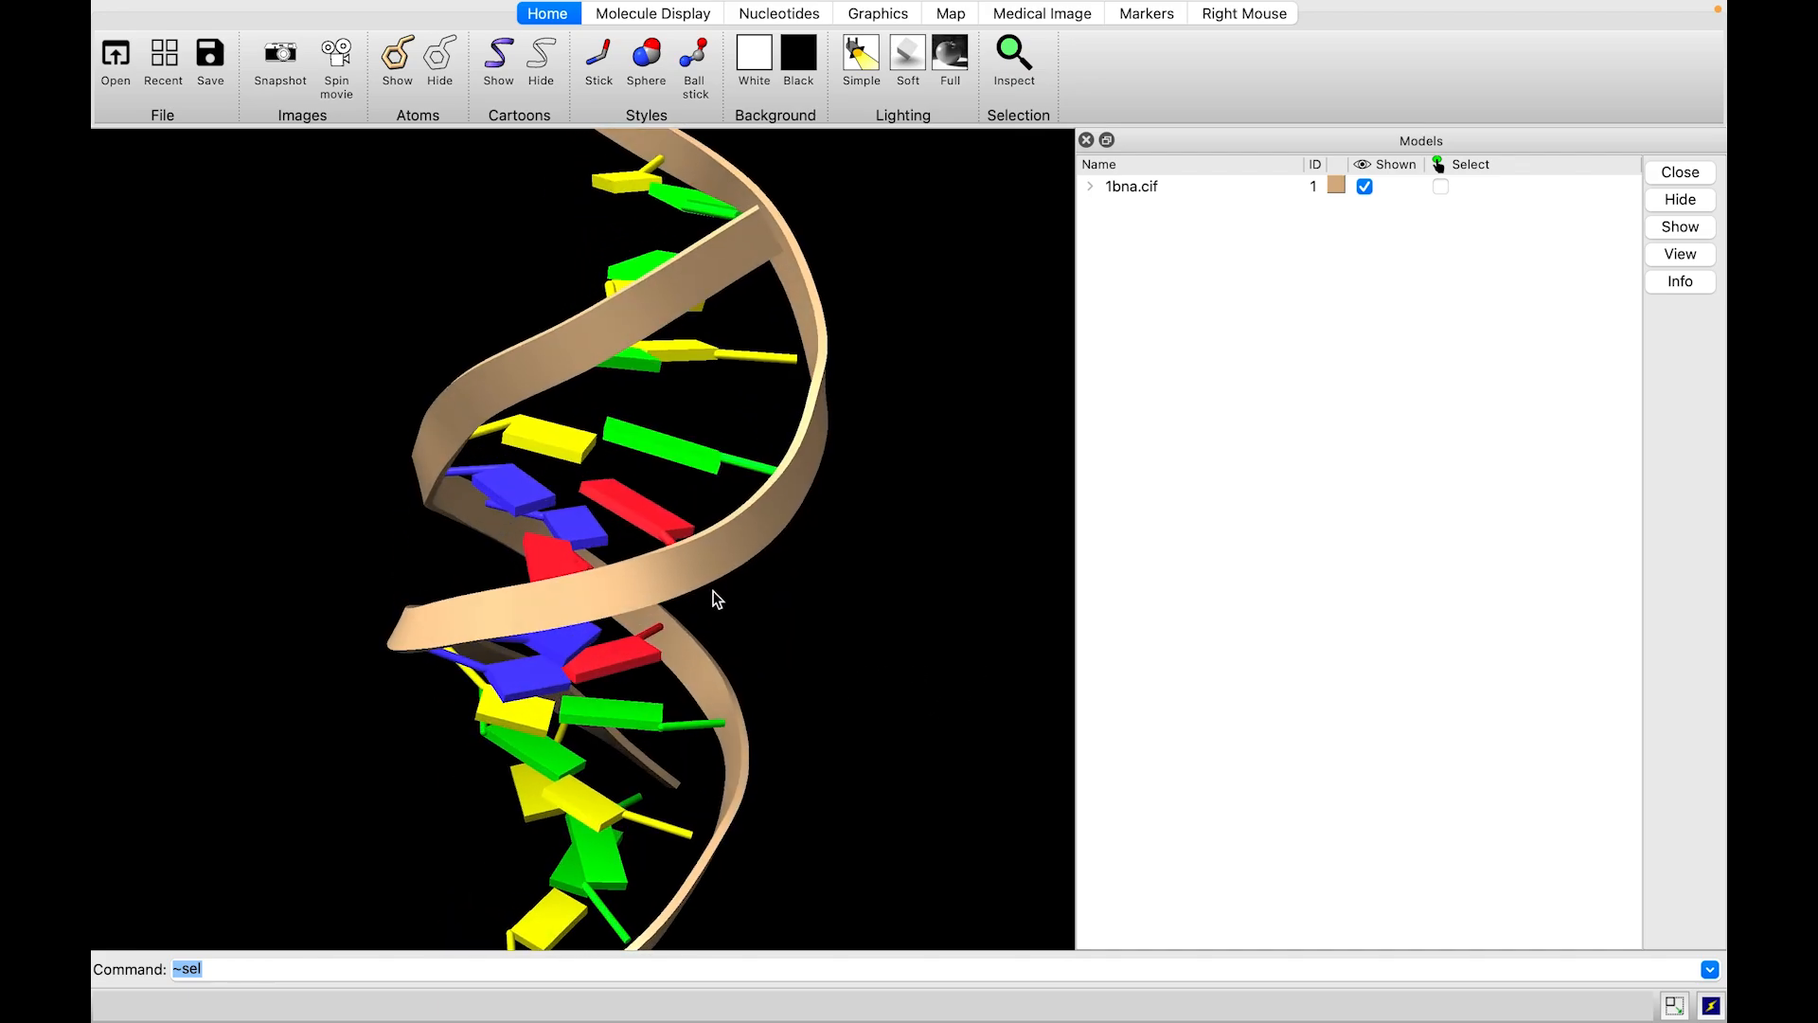
{"action": "scroll", "coordinate": [858, 670], "scroll_direction": "down", "scroll_amount": 5}
{"action": "left_click_drag", "start_coordinate": [796, 707], "coordinate": [881, 656]}
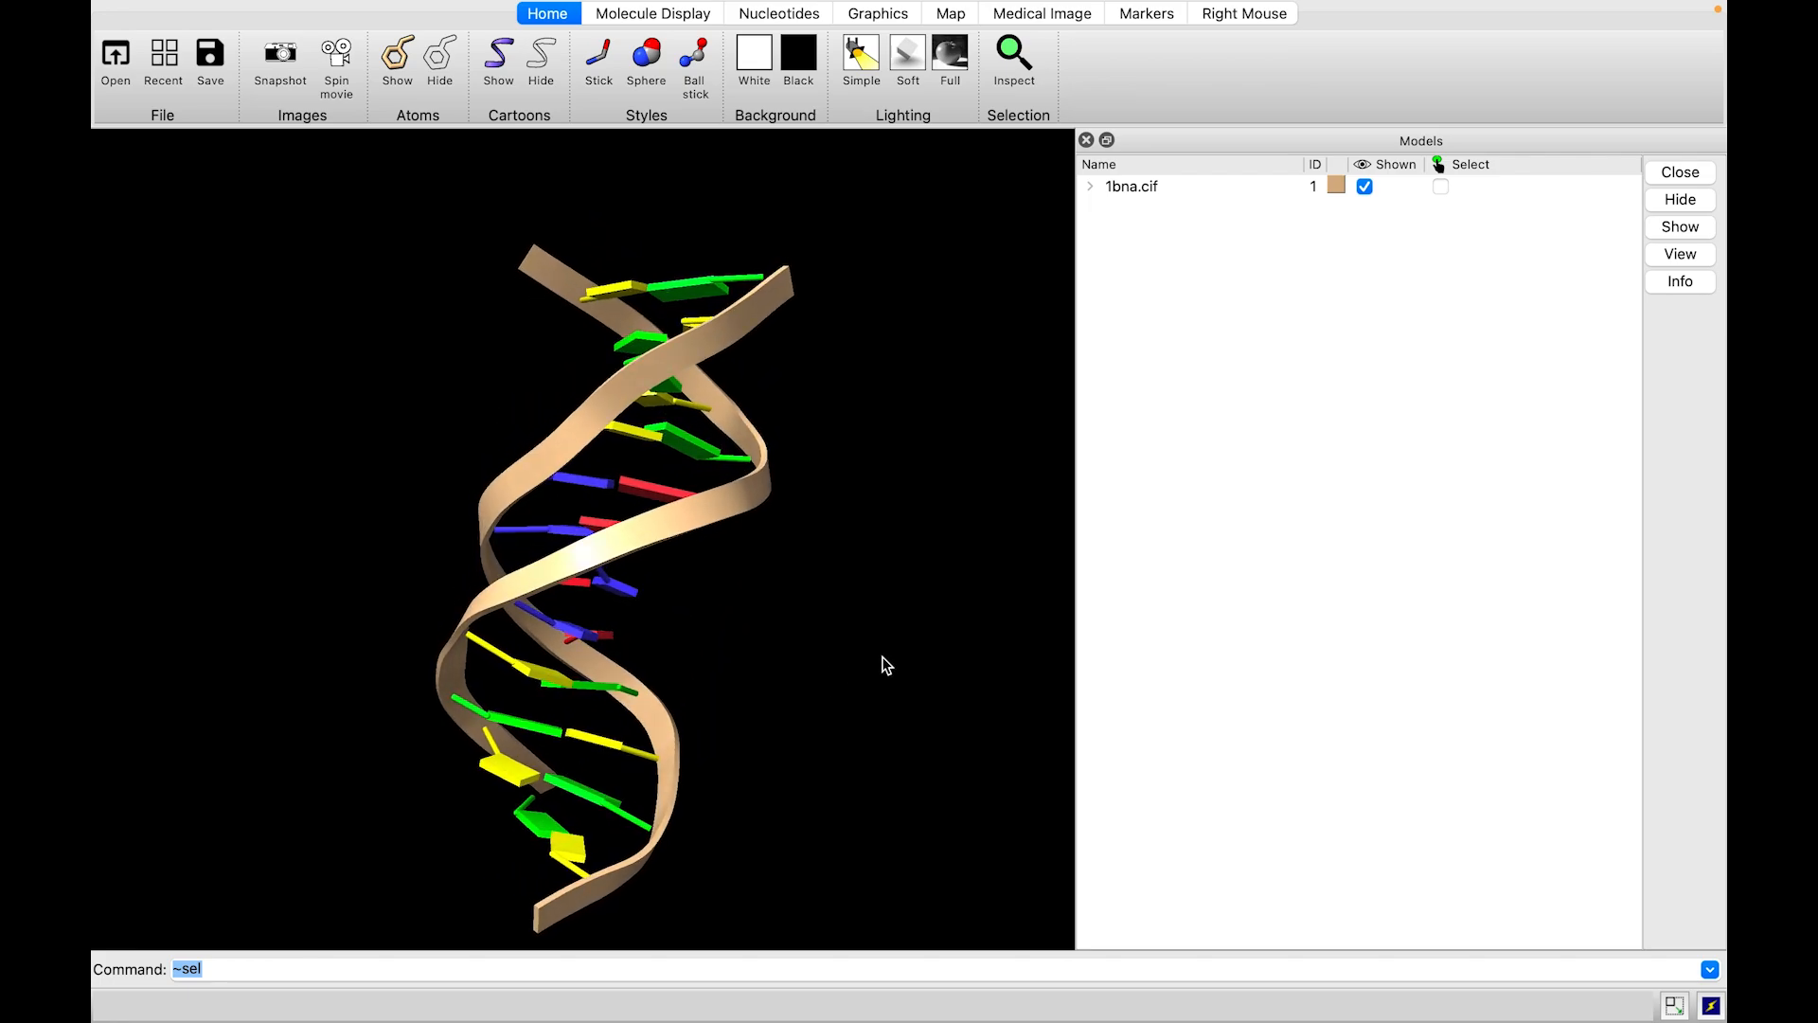
{"action": "left_click", "coordinate": [782, 17]}
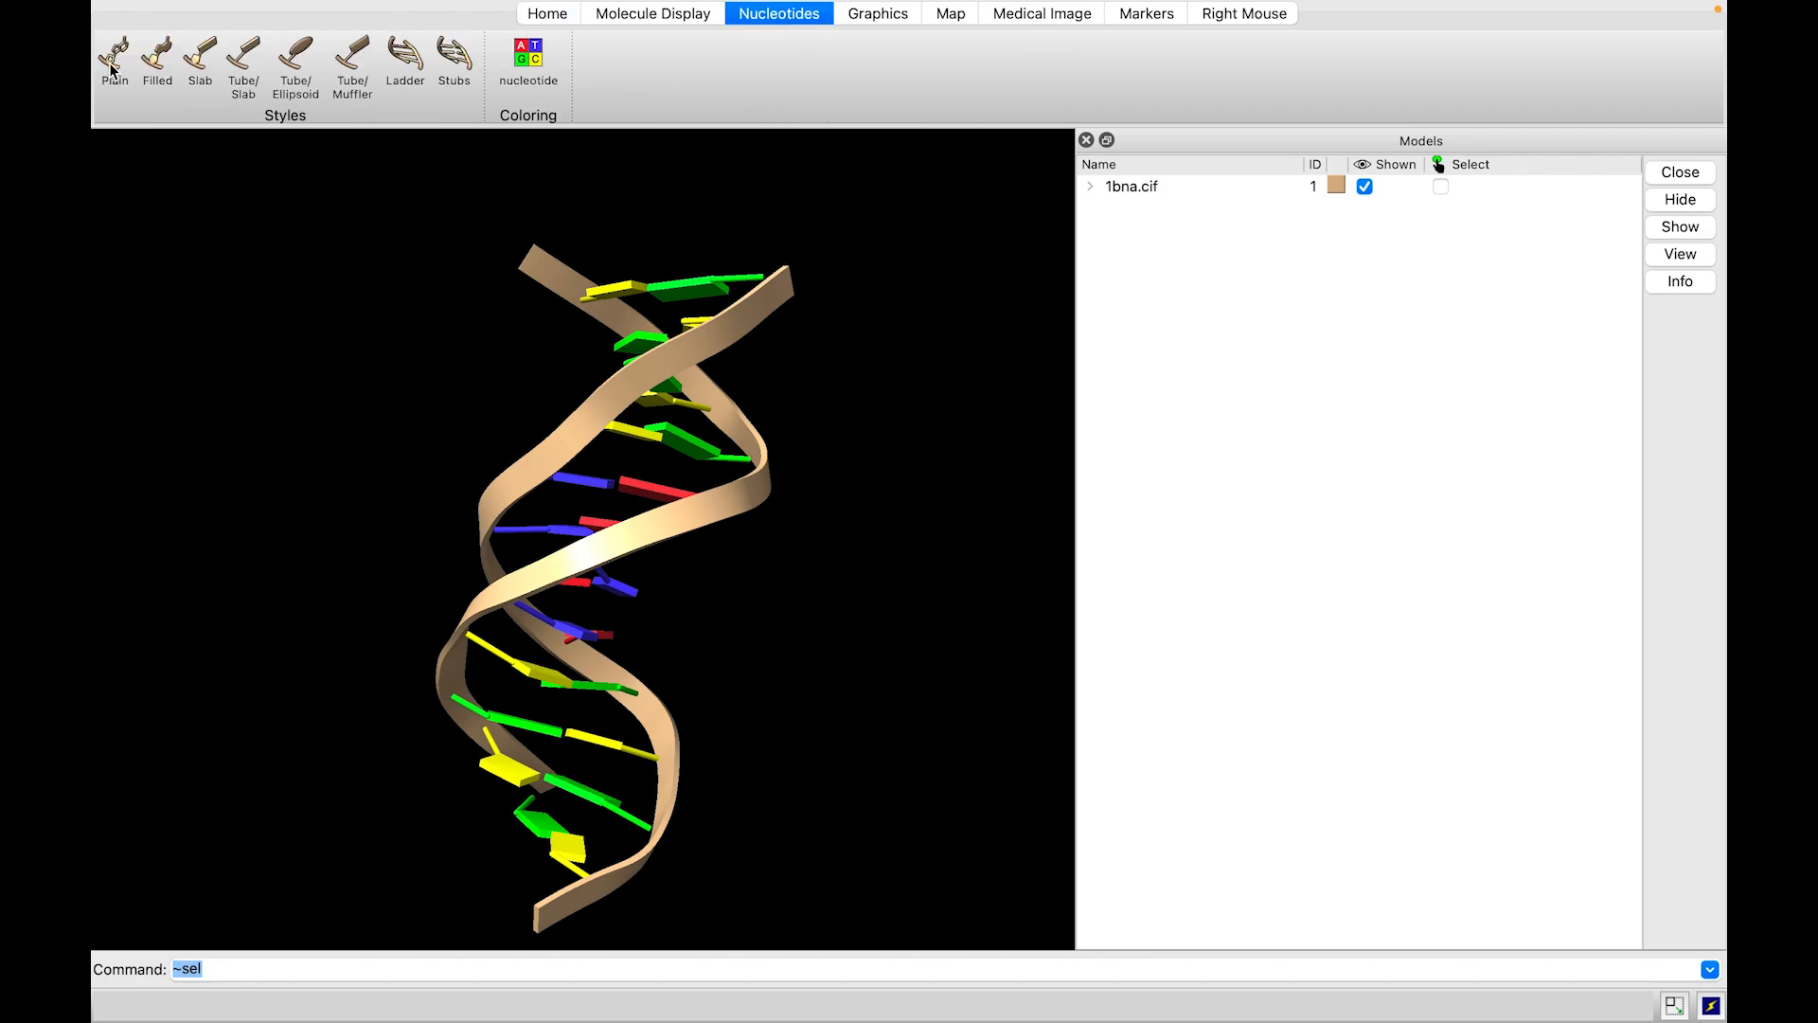
{"action": "left_click", "coordinate": [111, 60]}
Hide the cartoon ribbon of the DNA and display its atoms in ball-and-stick style.
{"action": "left_click", "coordinate": [654, 16]}
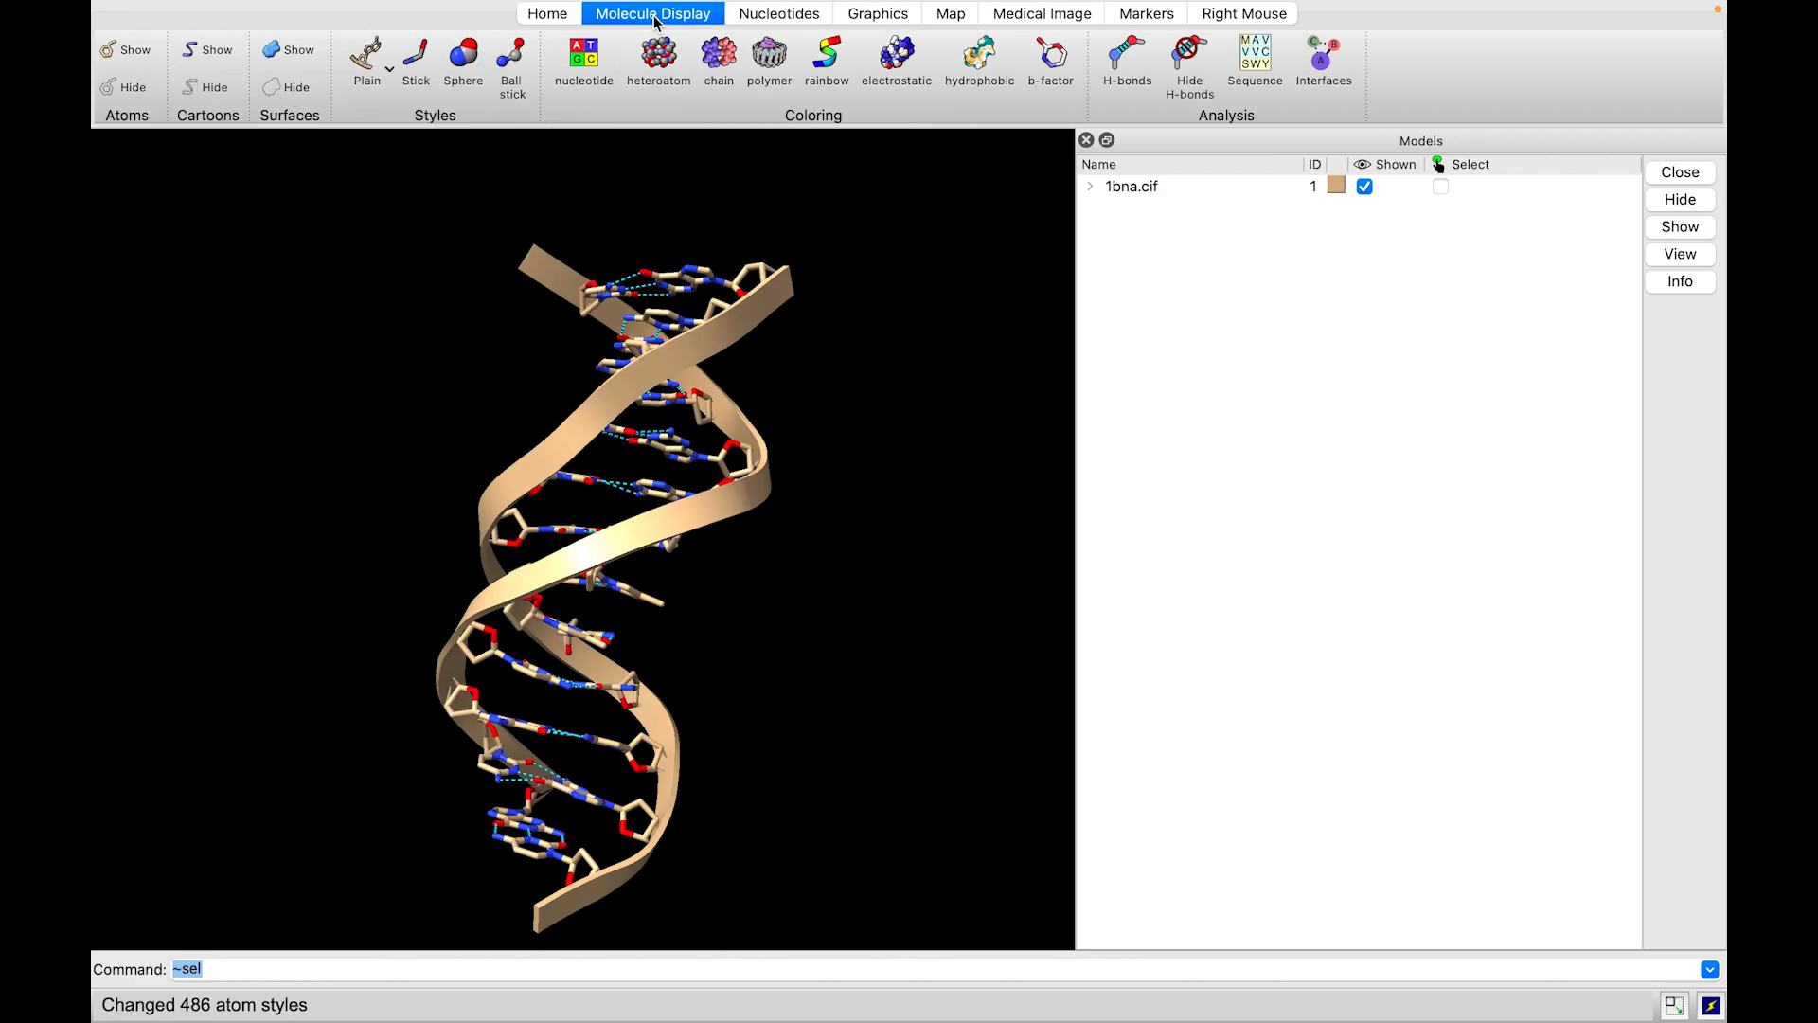
{"action": "left_click", "coordinate": [214, 88]}
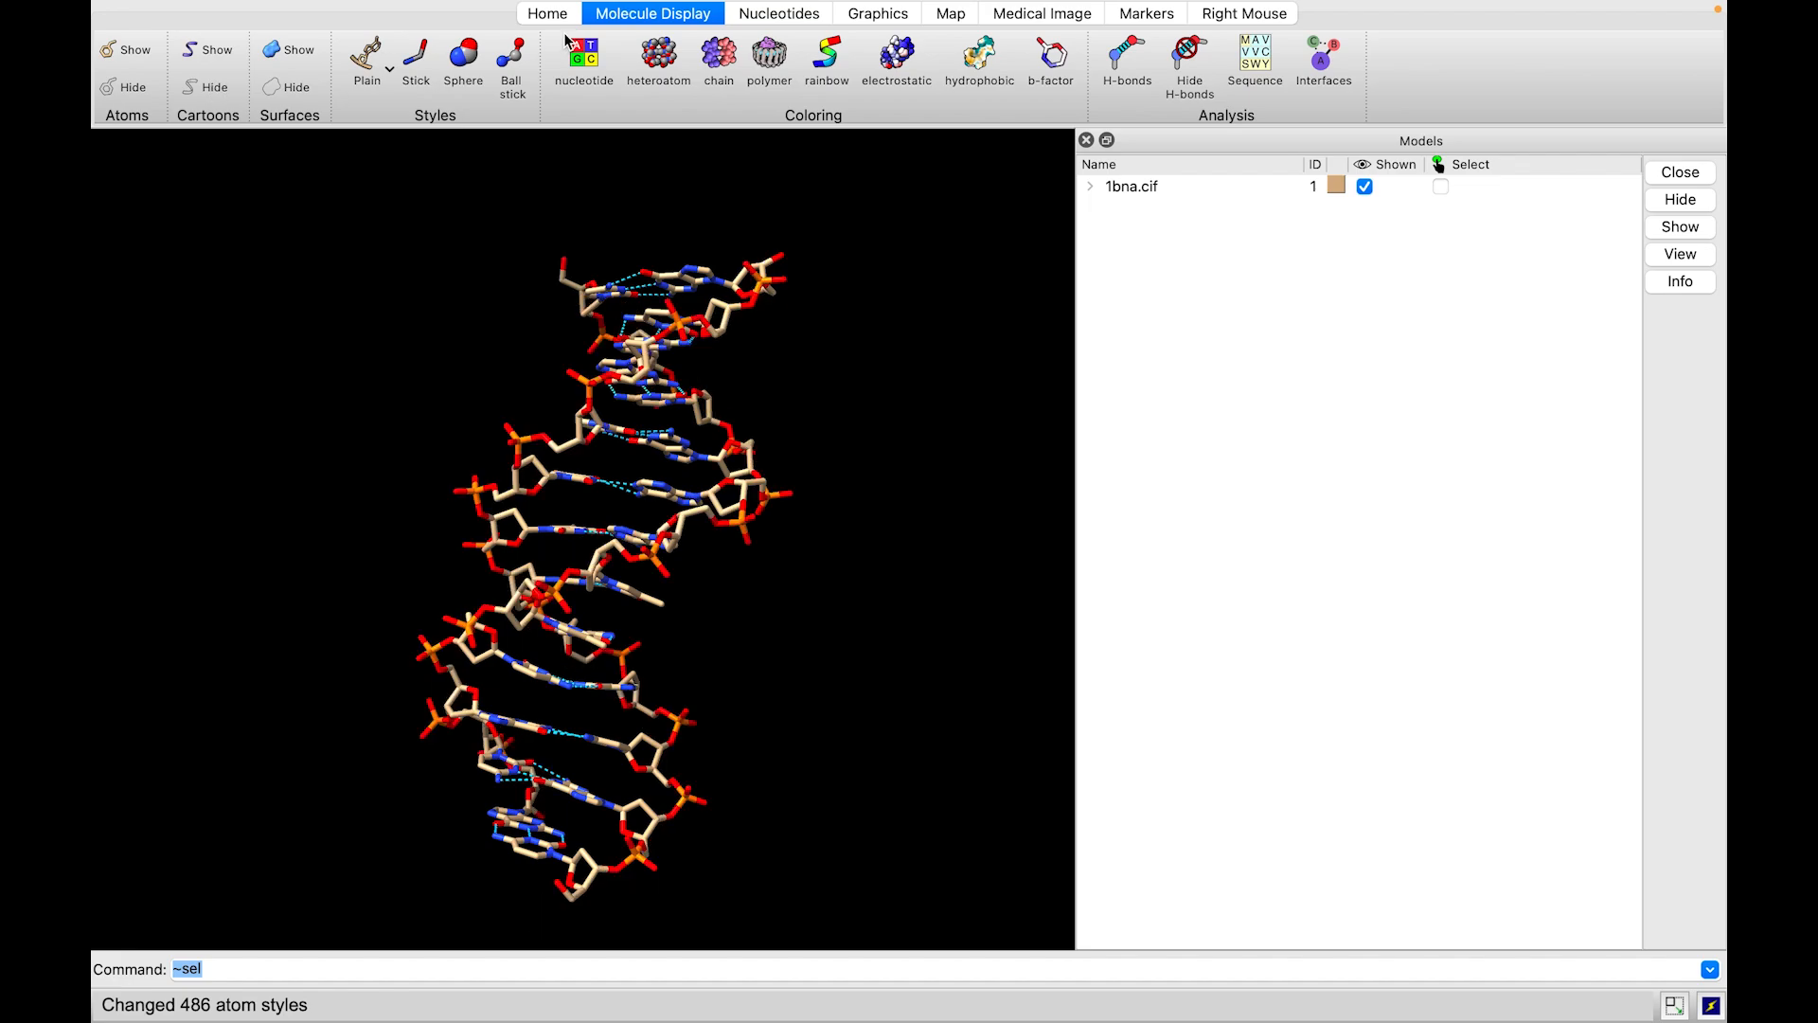
{"action": "left_click", "coordinate": [509, 65]}
Add hydrogens to the 1bna.cif model using the steric only method, considering the model in isolation.
{"action": "left_click_drag", "start_coordinate": [827, 433], "coordinate": [935, 483]}
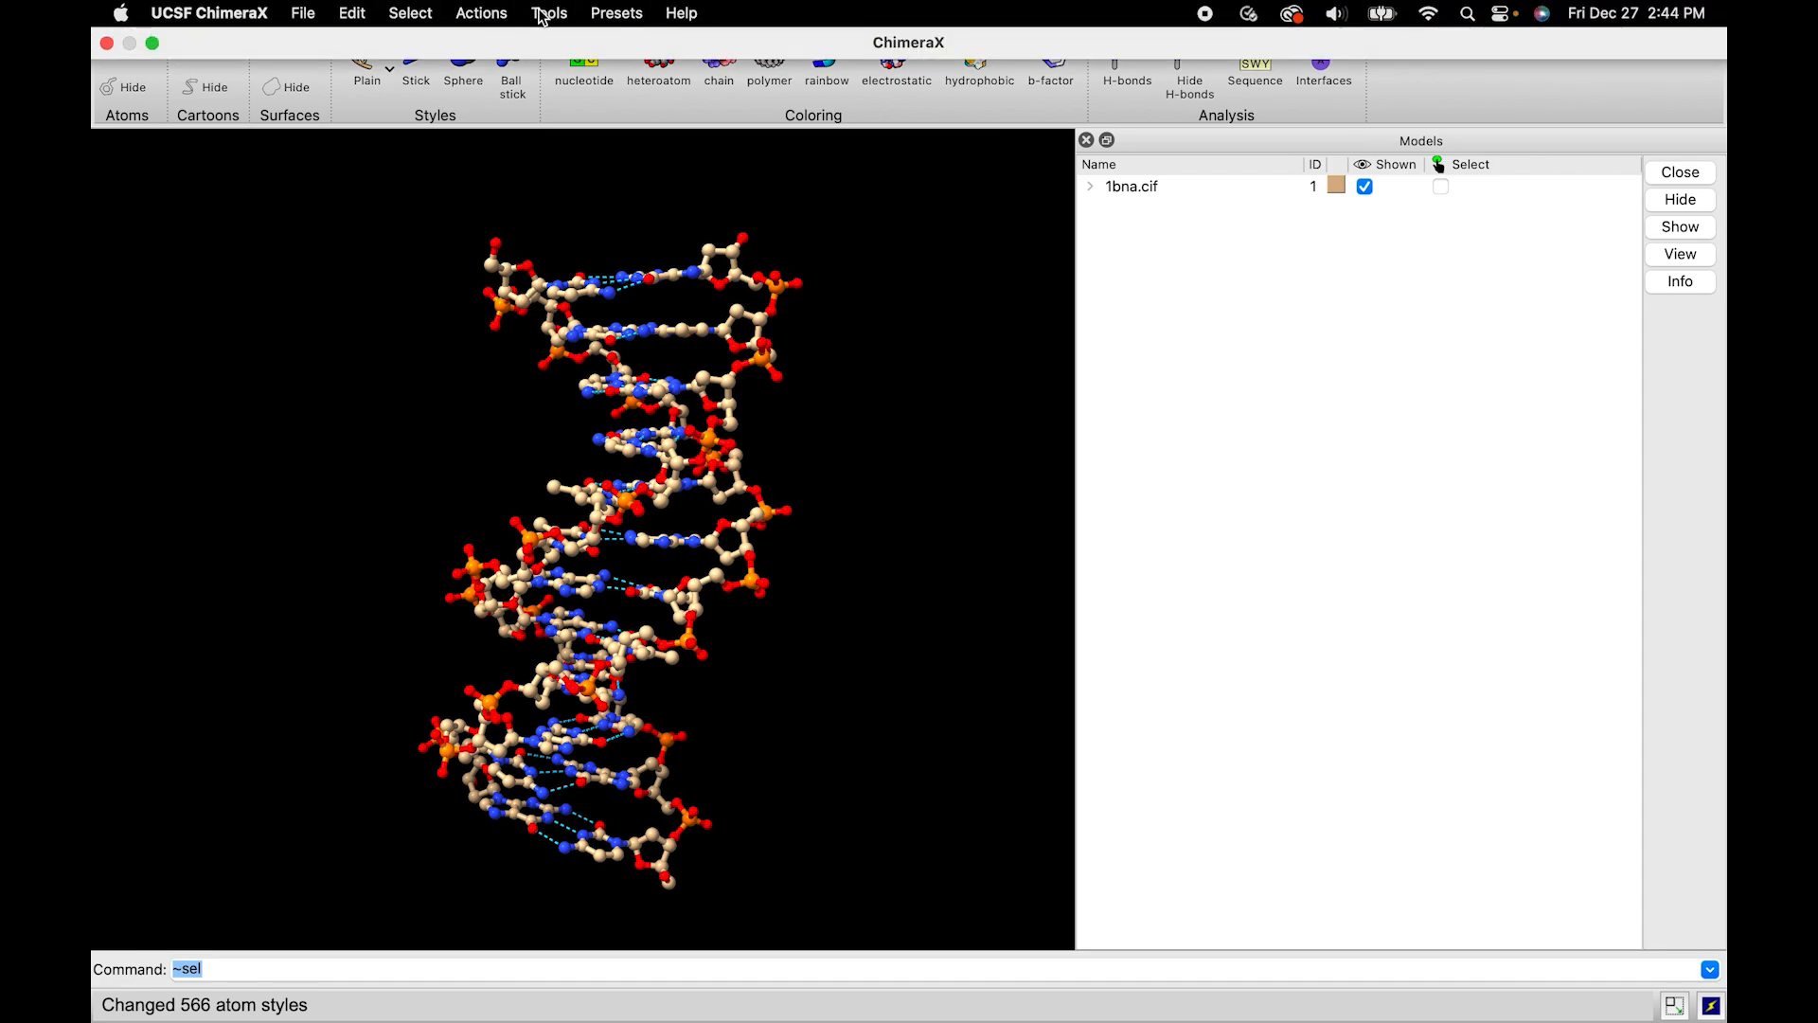
{"action": "left_click", "coordinate": [550, 12]}
{"action": "mouse_move", "coordinate": [600, 235]}
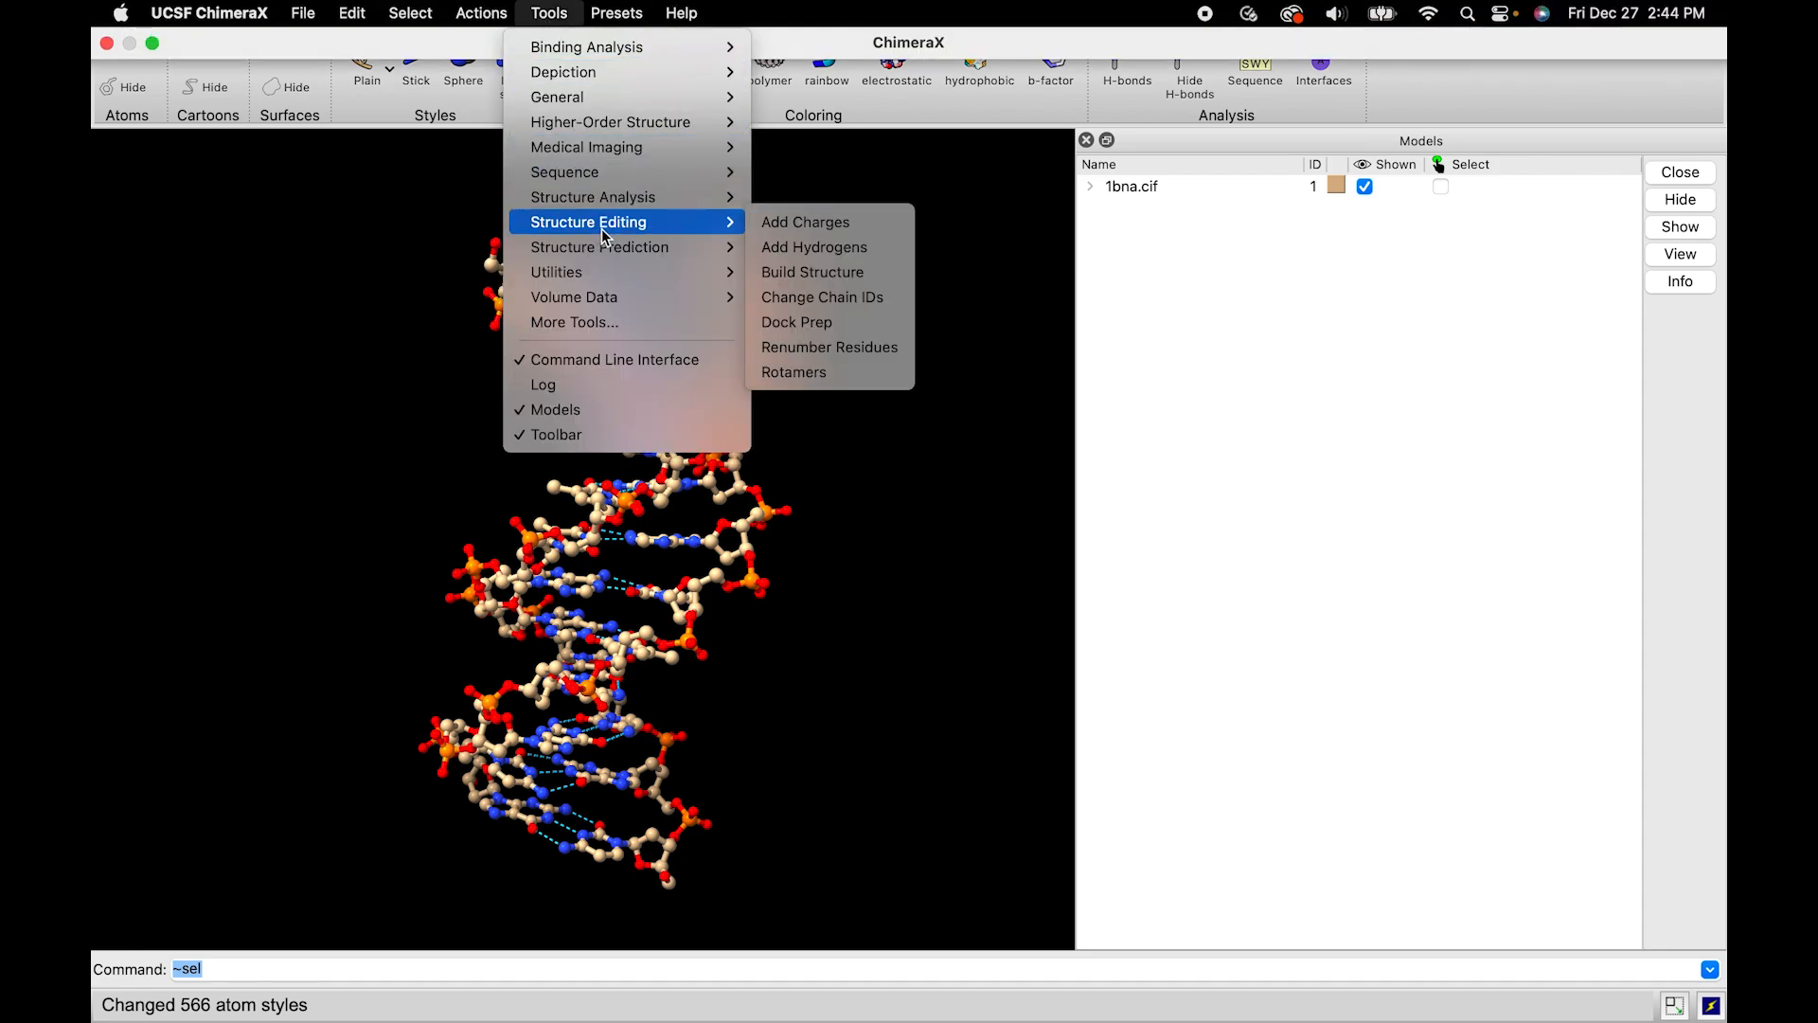
{"action": "left_click", "coordinate": [809, 248]}
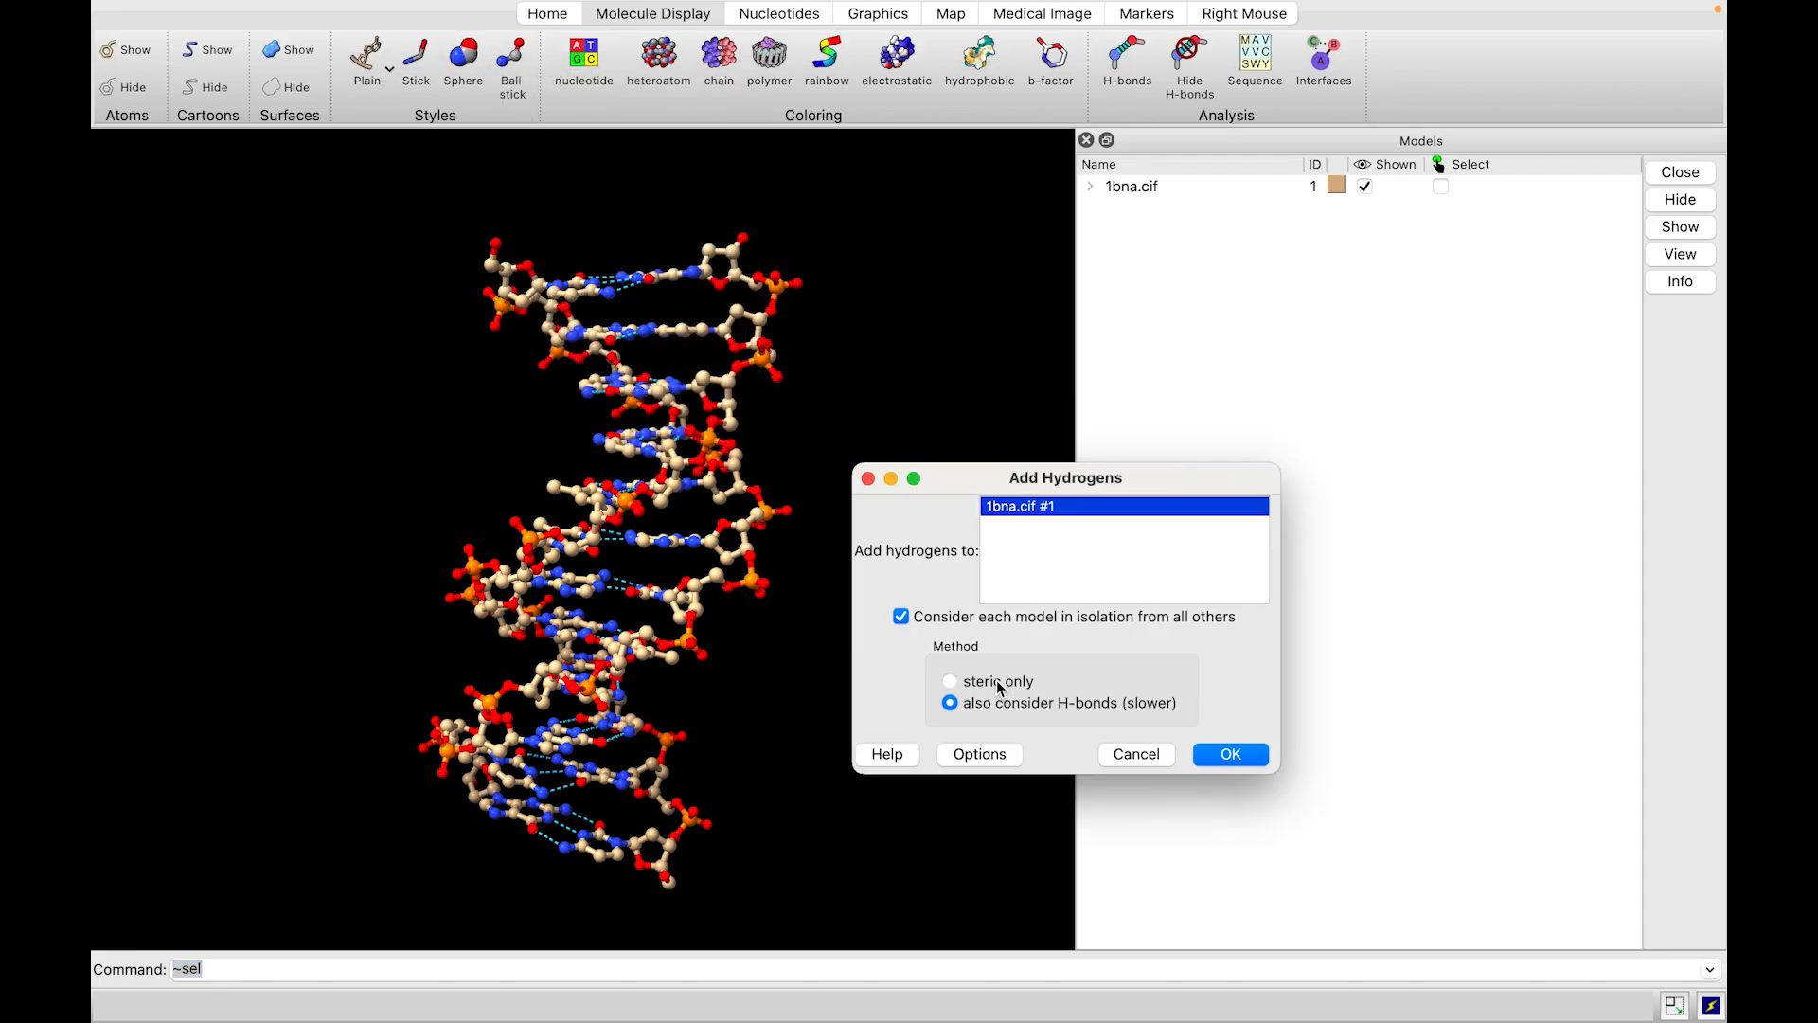
{"action": "left_click", "coordinate": [950, 681]}
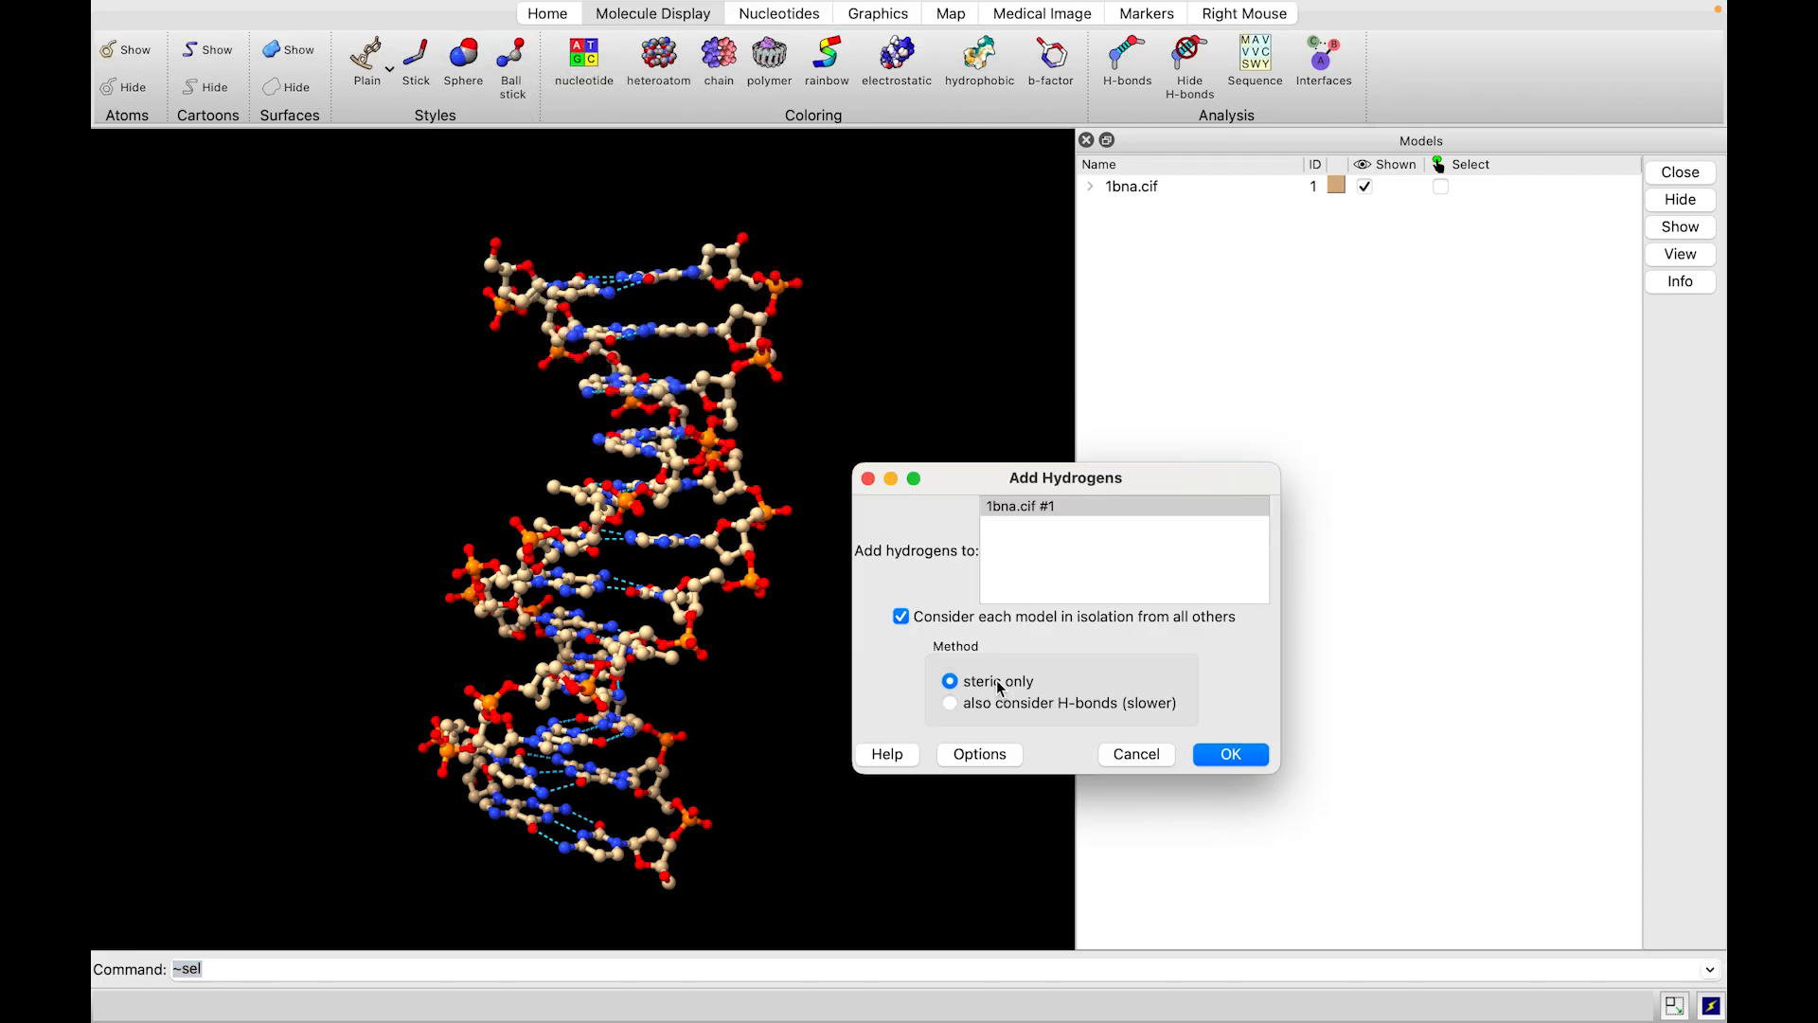
{"action": "left_click", "coordinate": [1246, 760]}
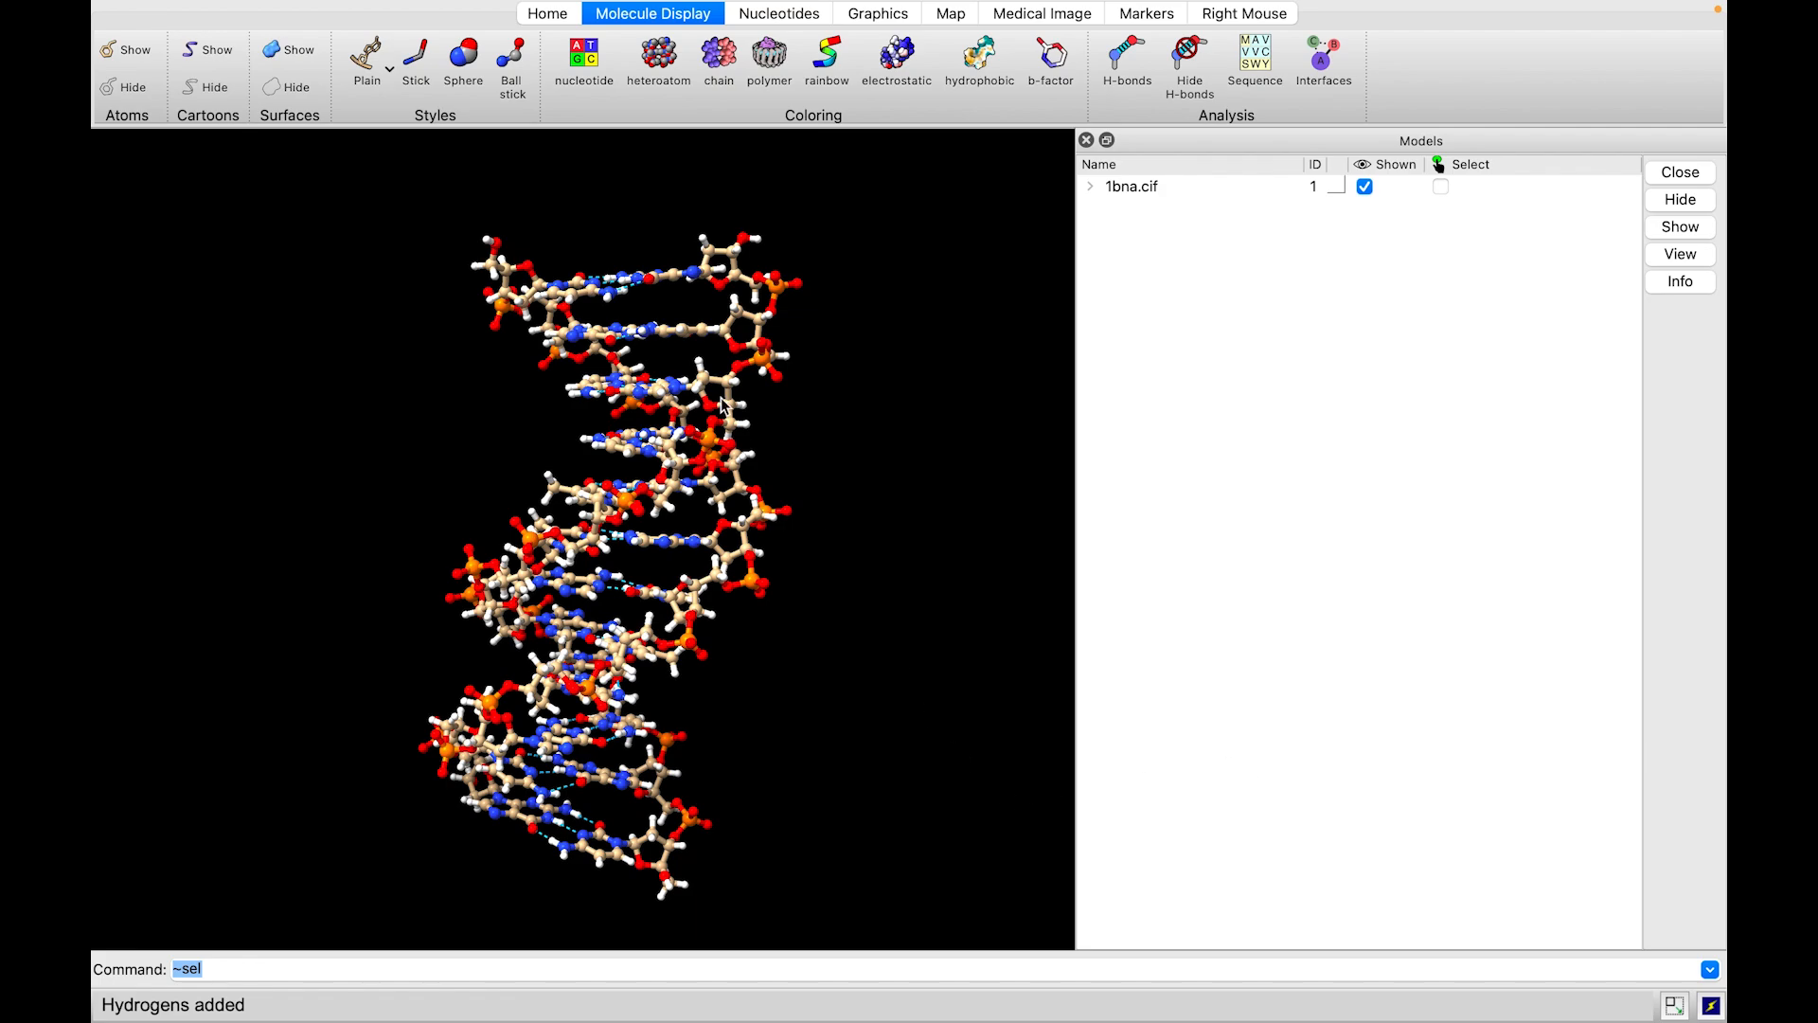
Save the model with hydrogens as 1bna_H in mmCIF format in the Molecule Files folder.
{"action": "left_click", "coordinate": [529, 15]}
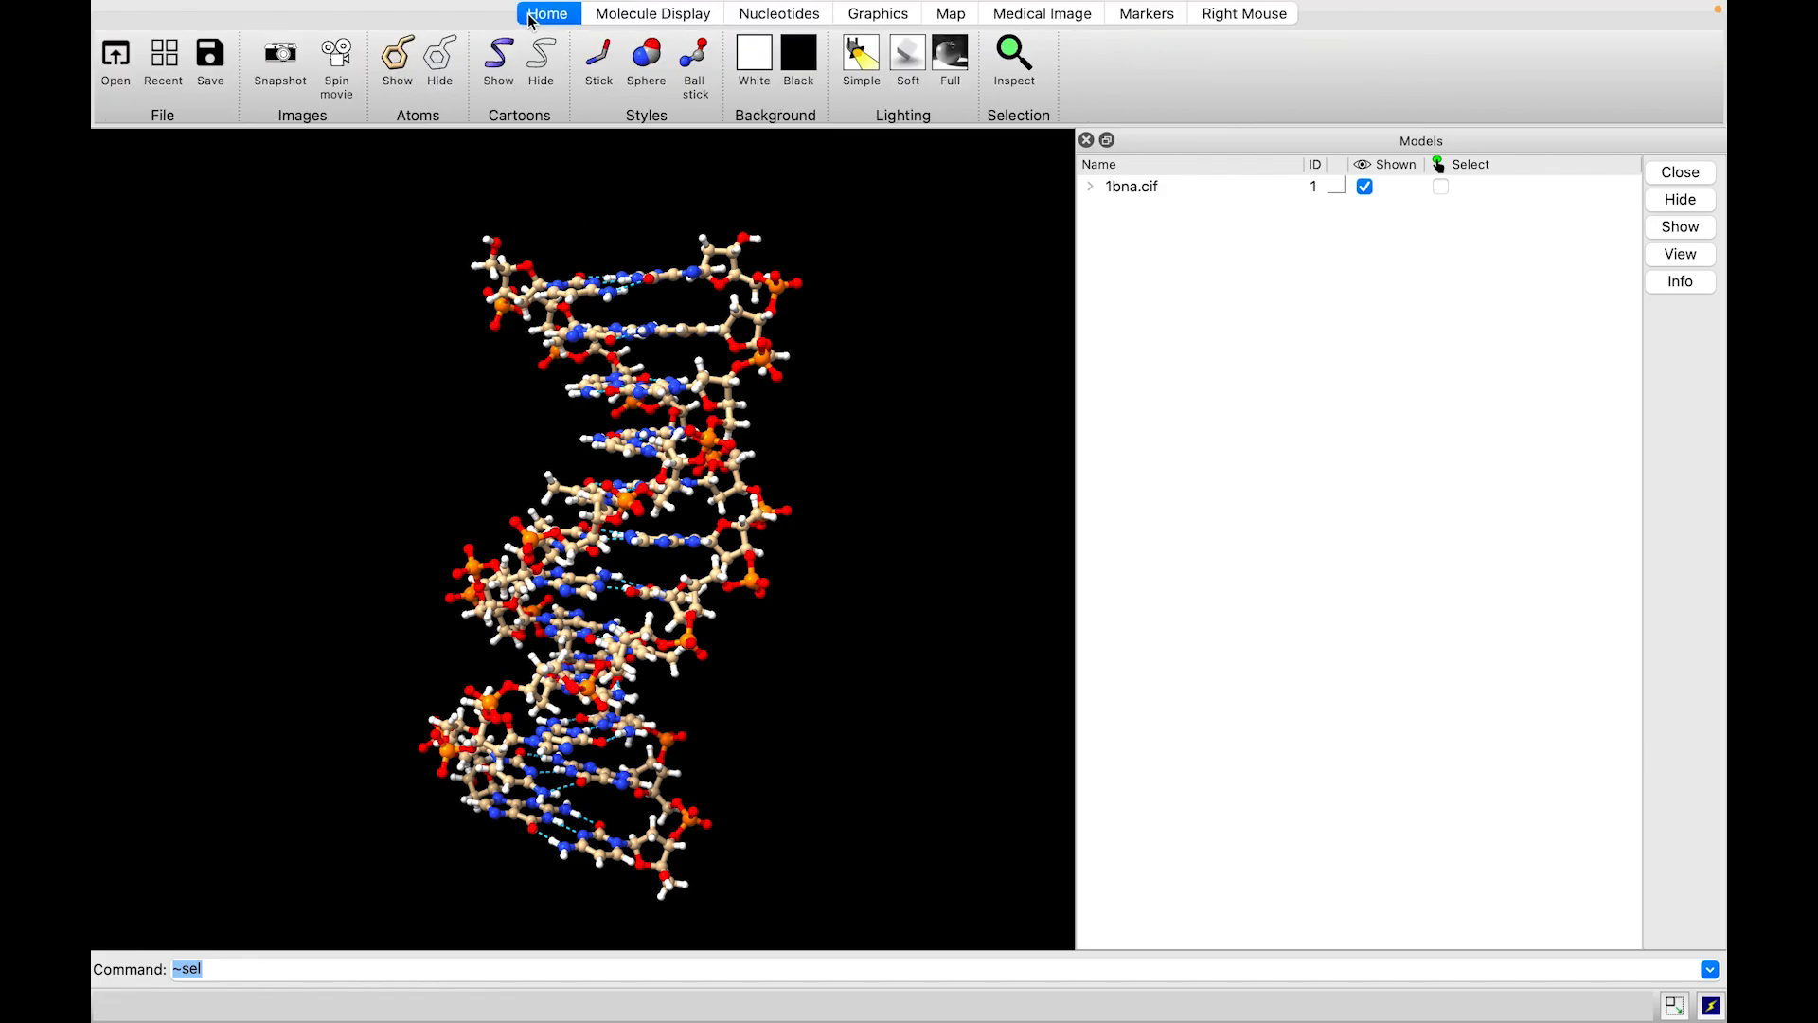
{"action": "left_click", "coordinate": [214, 56]}
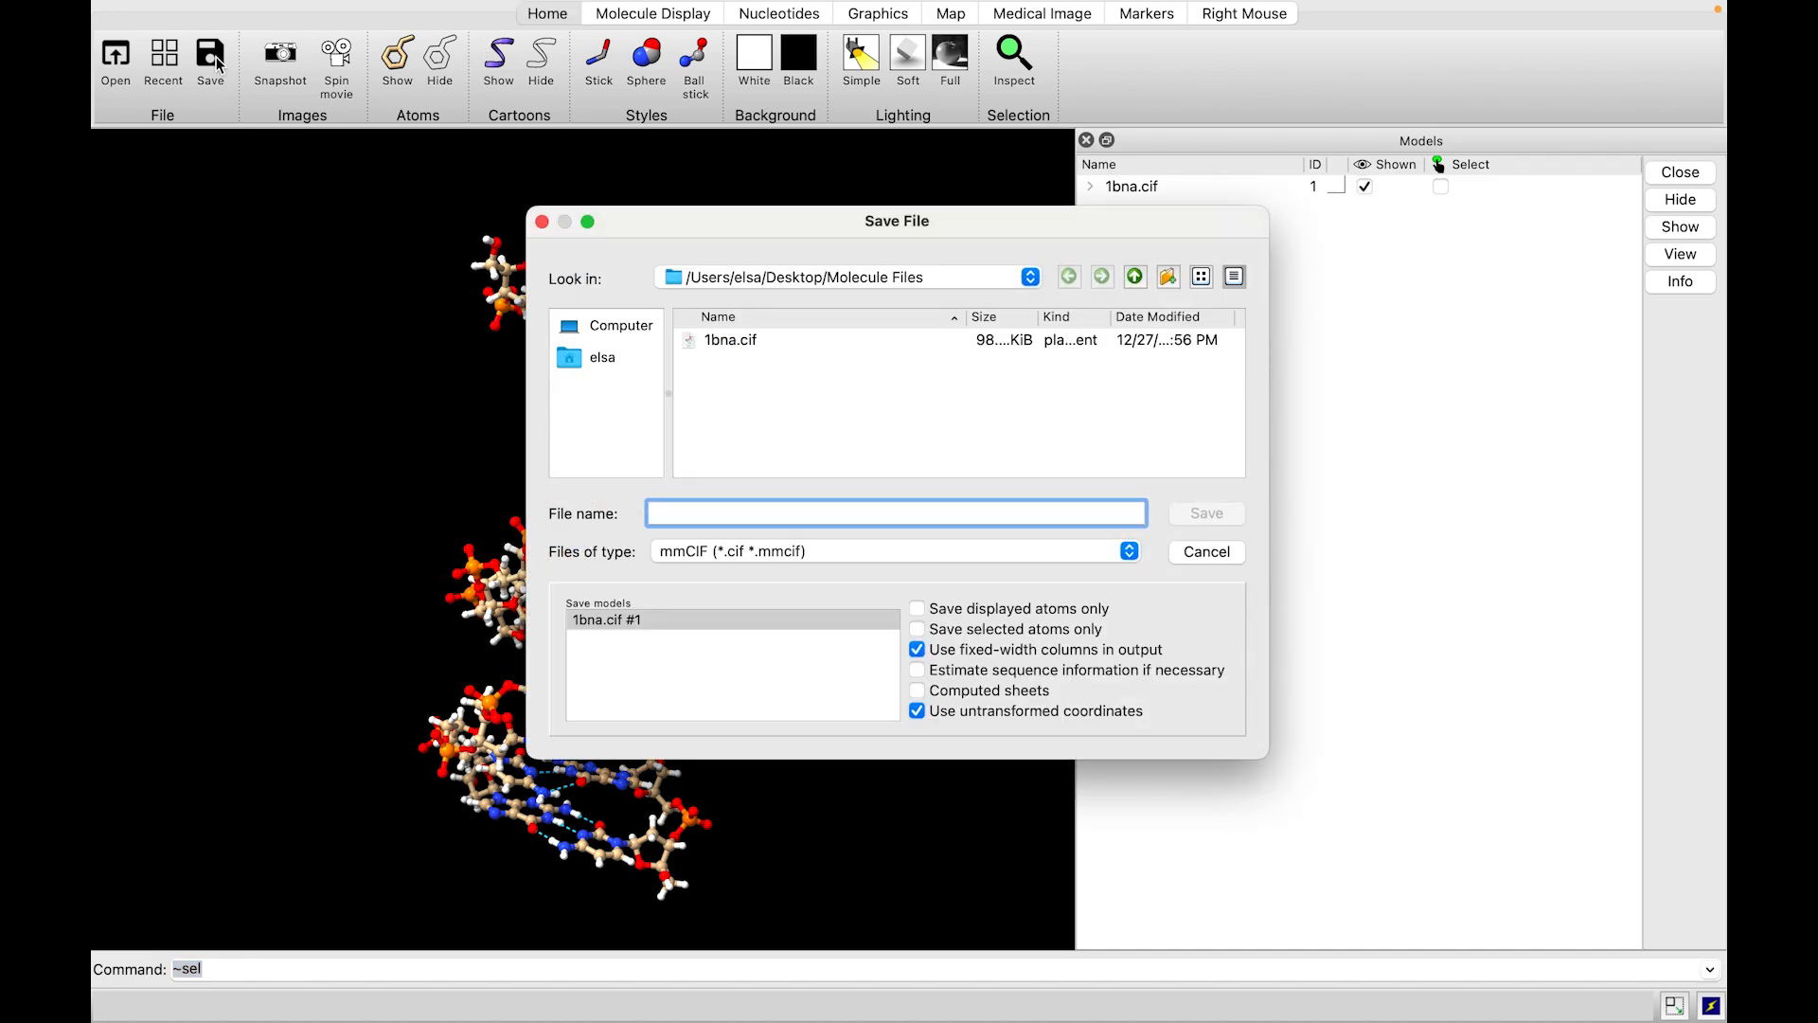
{"action": "type", "text": "1bna"}
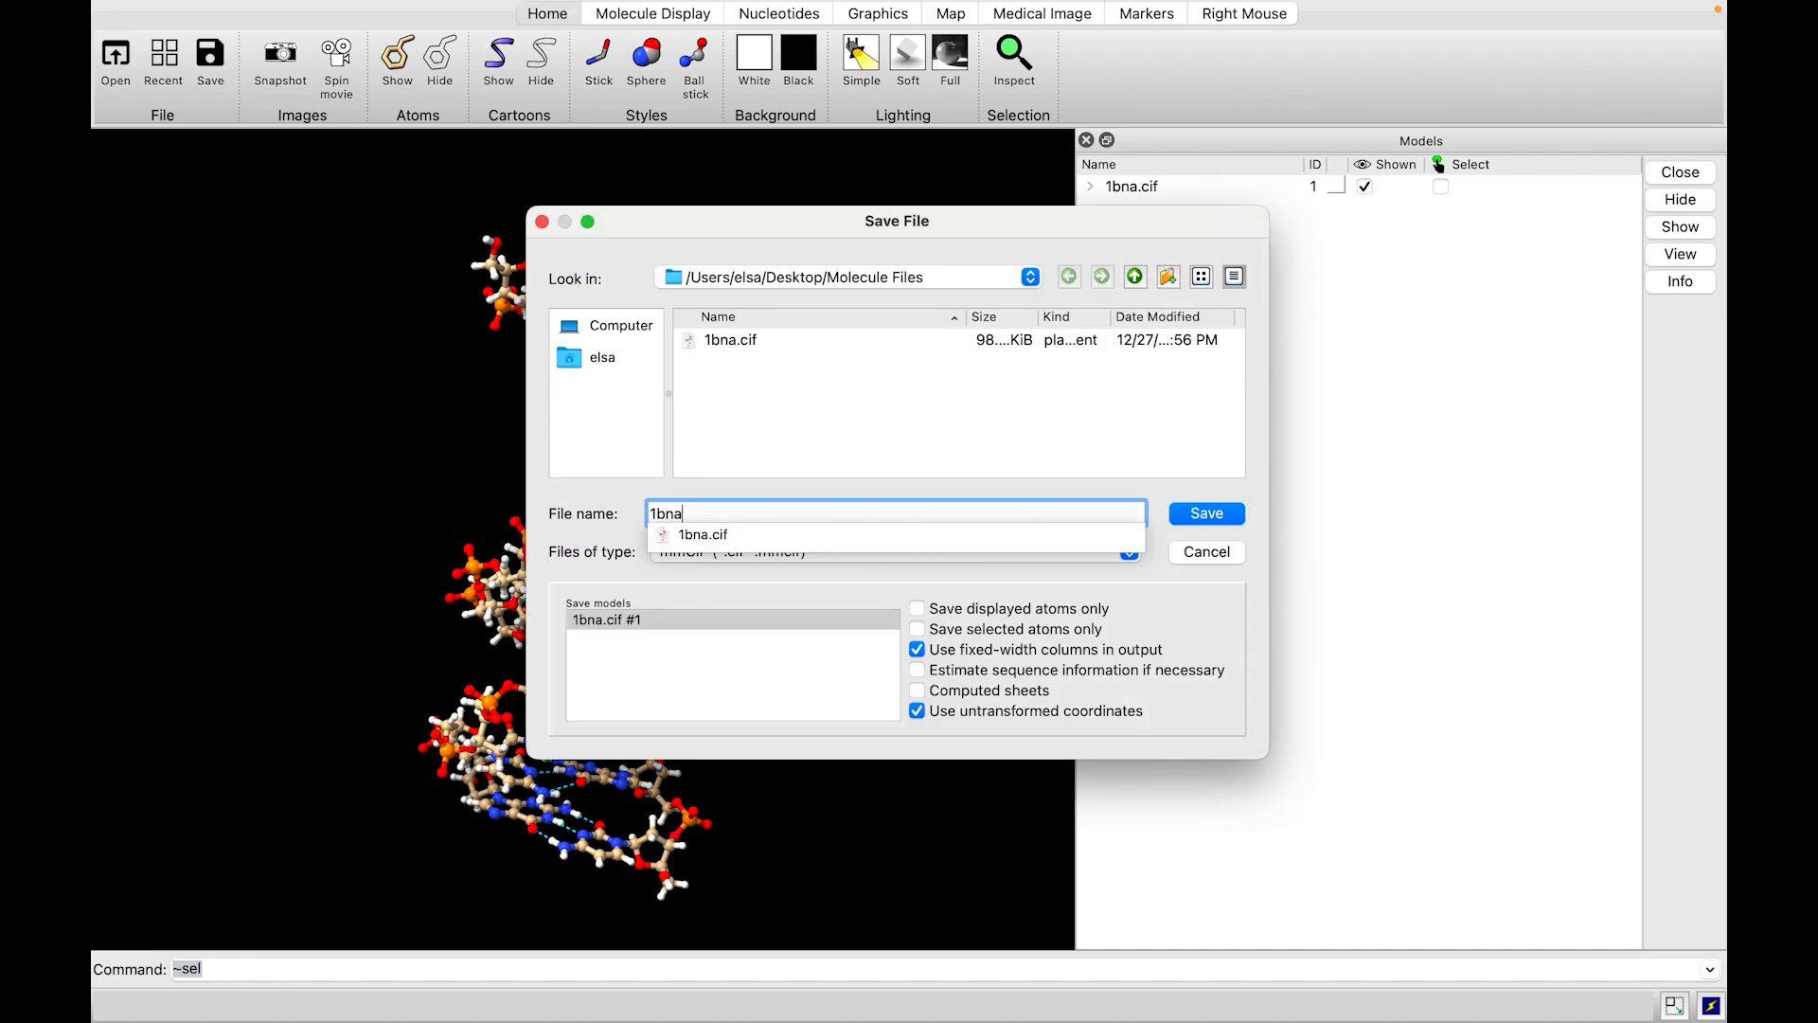
{"action": "type", "text": "_H"}
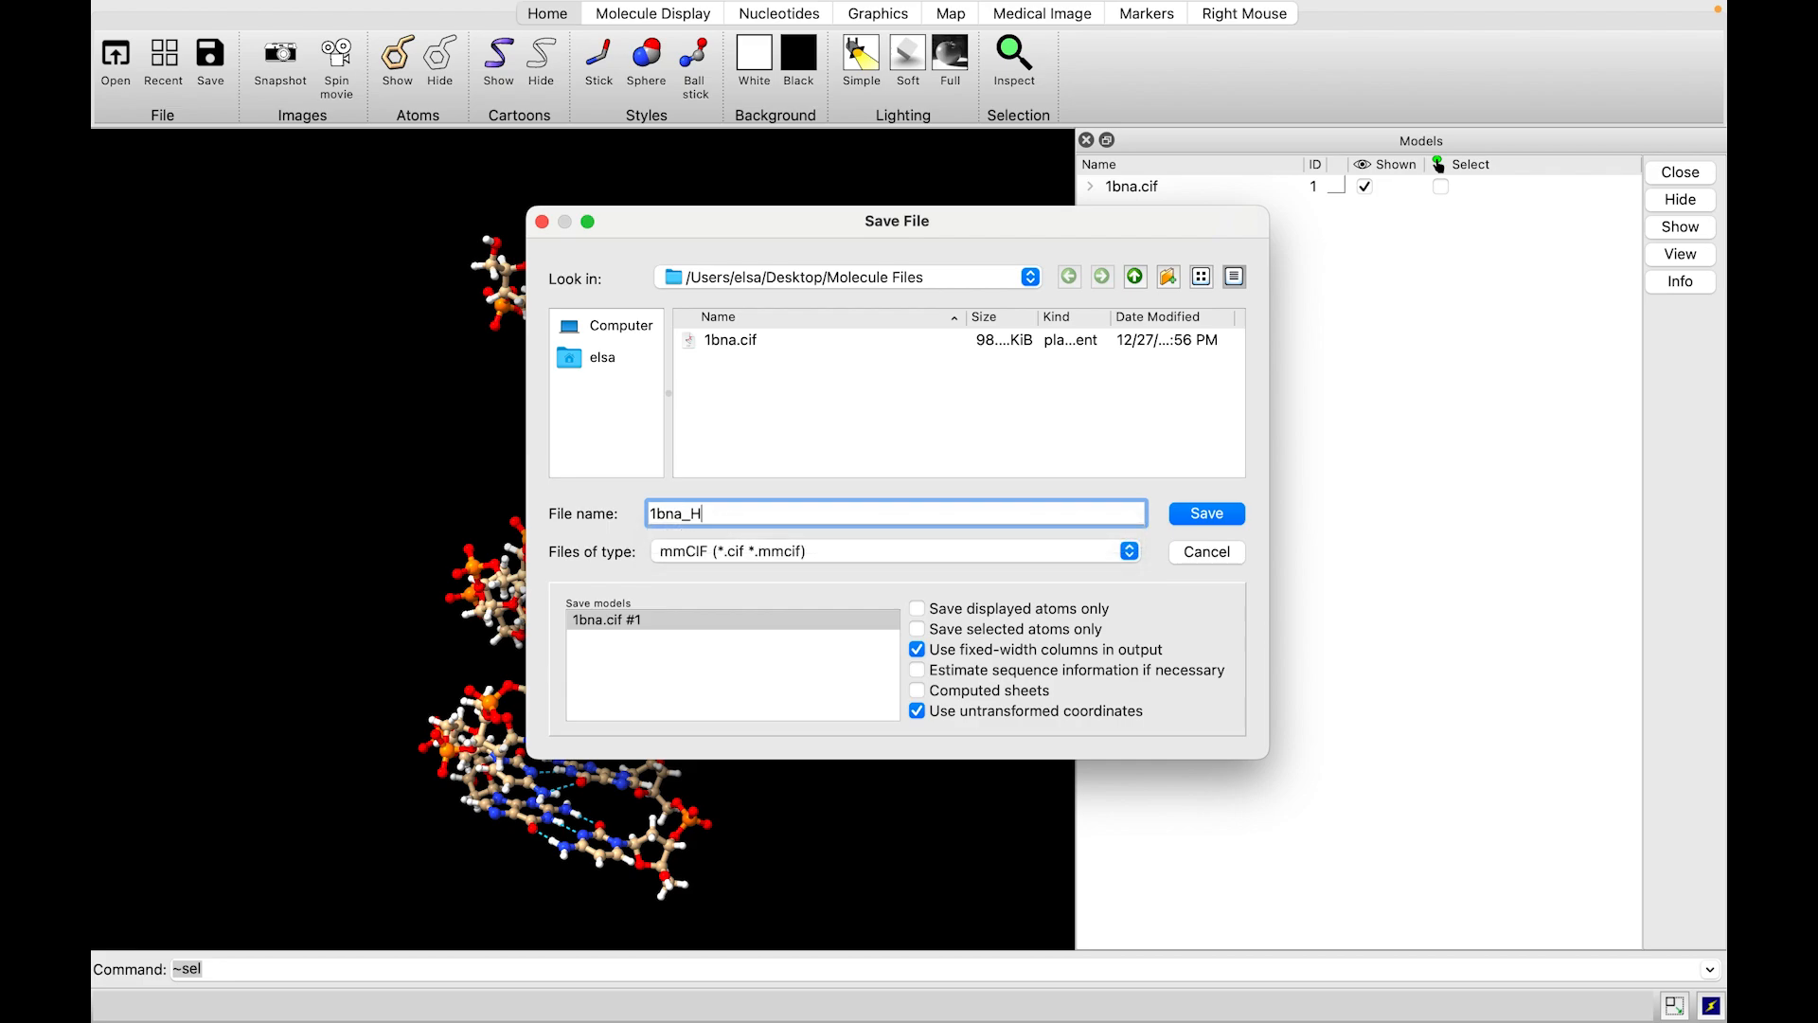
{"action": "left_click", "coordinate": [1123, 553]}
{"action": "left_click", "coordinate": [1119, 551]}
{"action": "left_click", "coordinate": [1224, 516]}
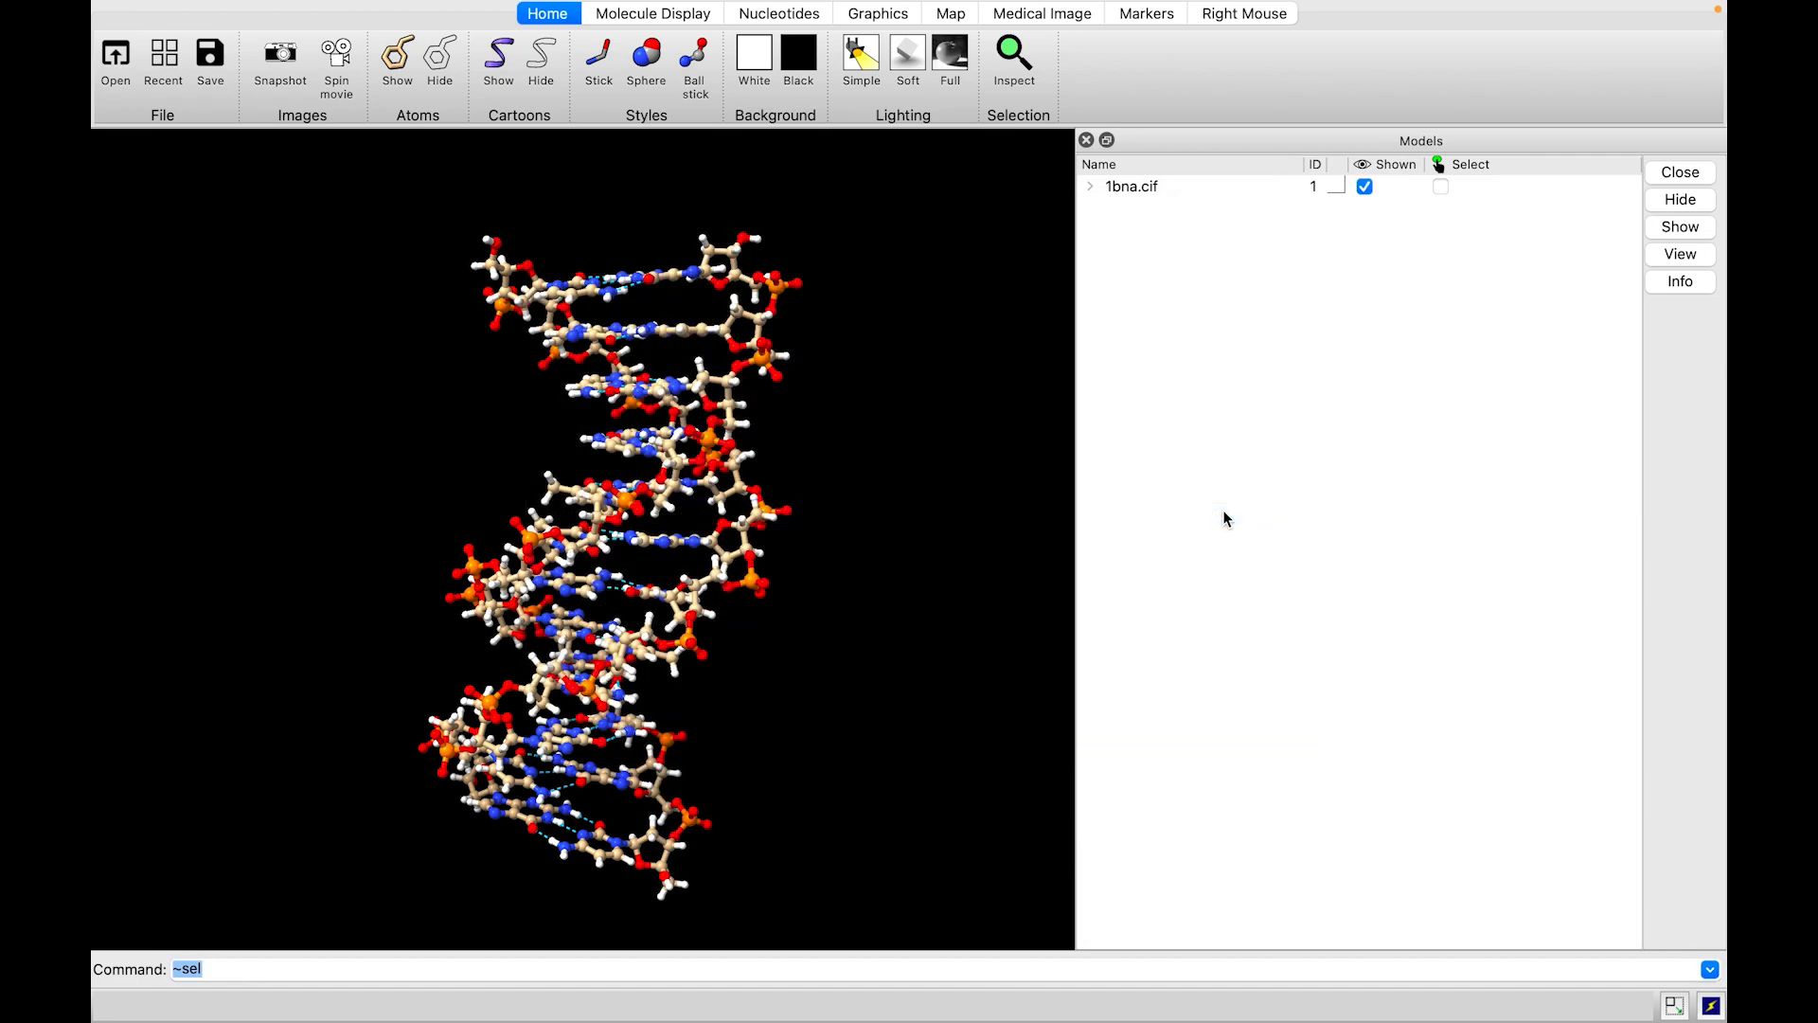
Color the whole DNA model by nucleotide type.
{"action": "scroll", "coordinate": [909, 447], "scroll_direction": "up", "scroll_amount": 1}
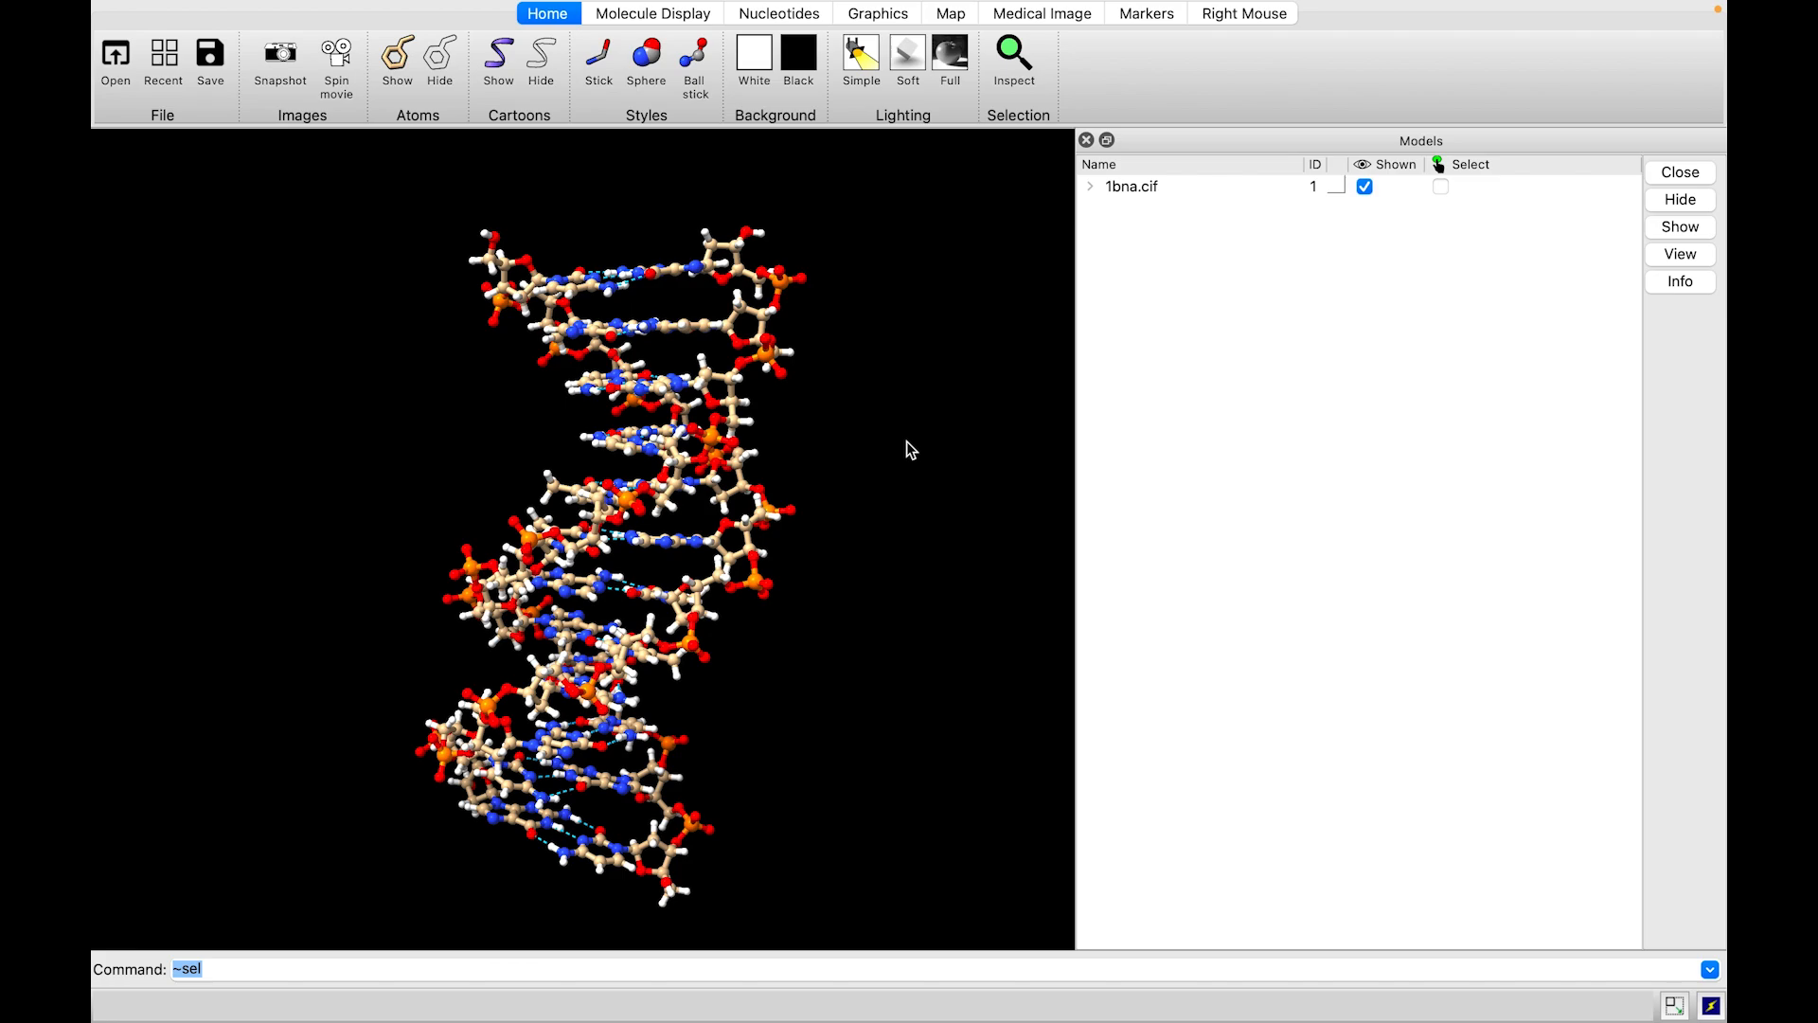
{"action": "left_click", "coordinate": [652, 13]}
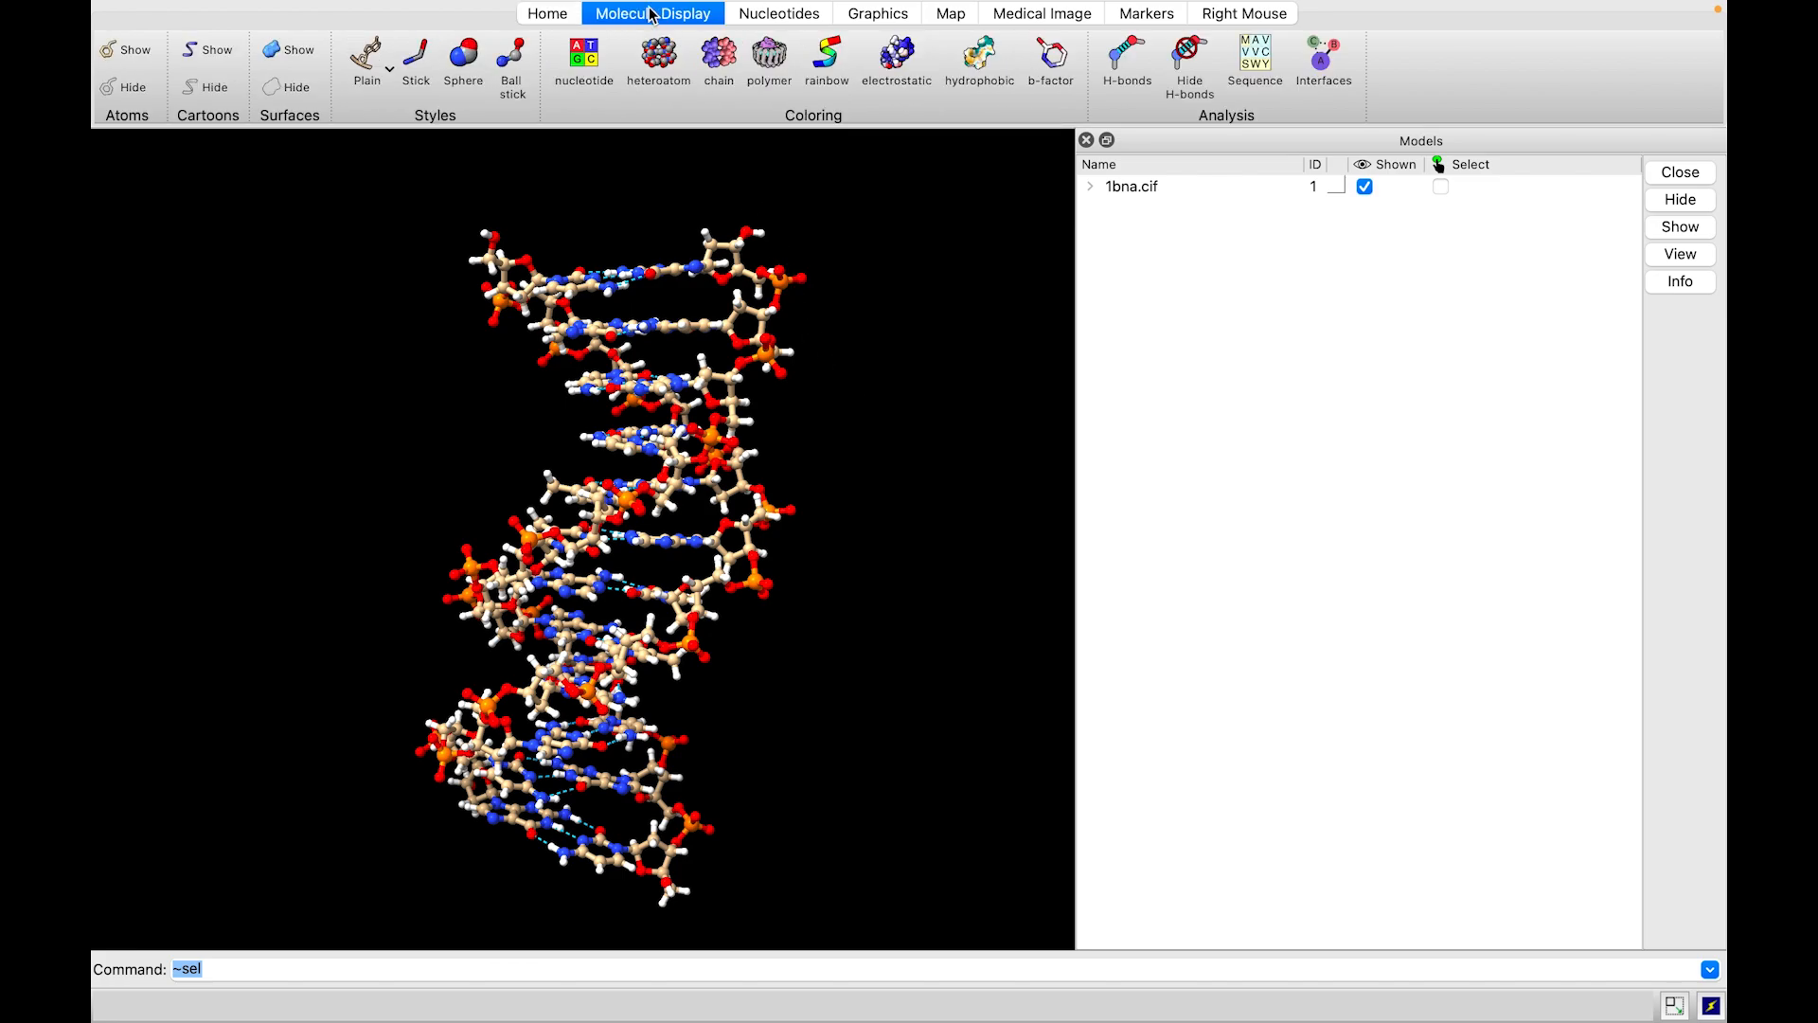
{"action": "left_click", "coordinate": [589, 57]}
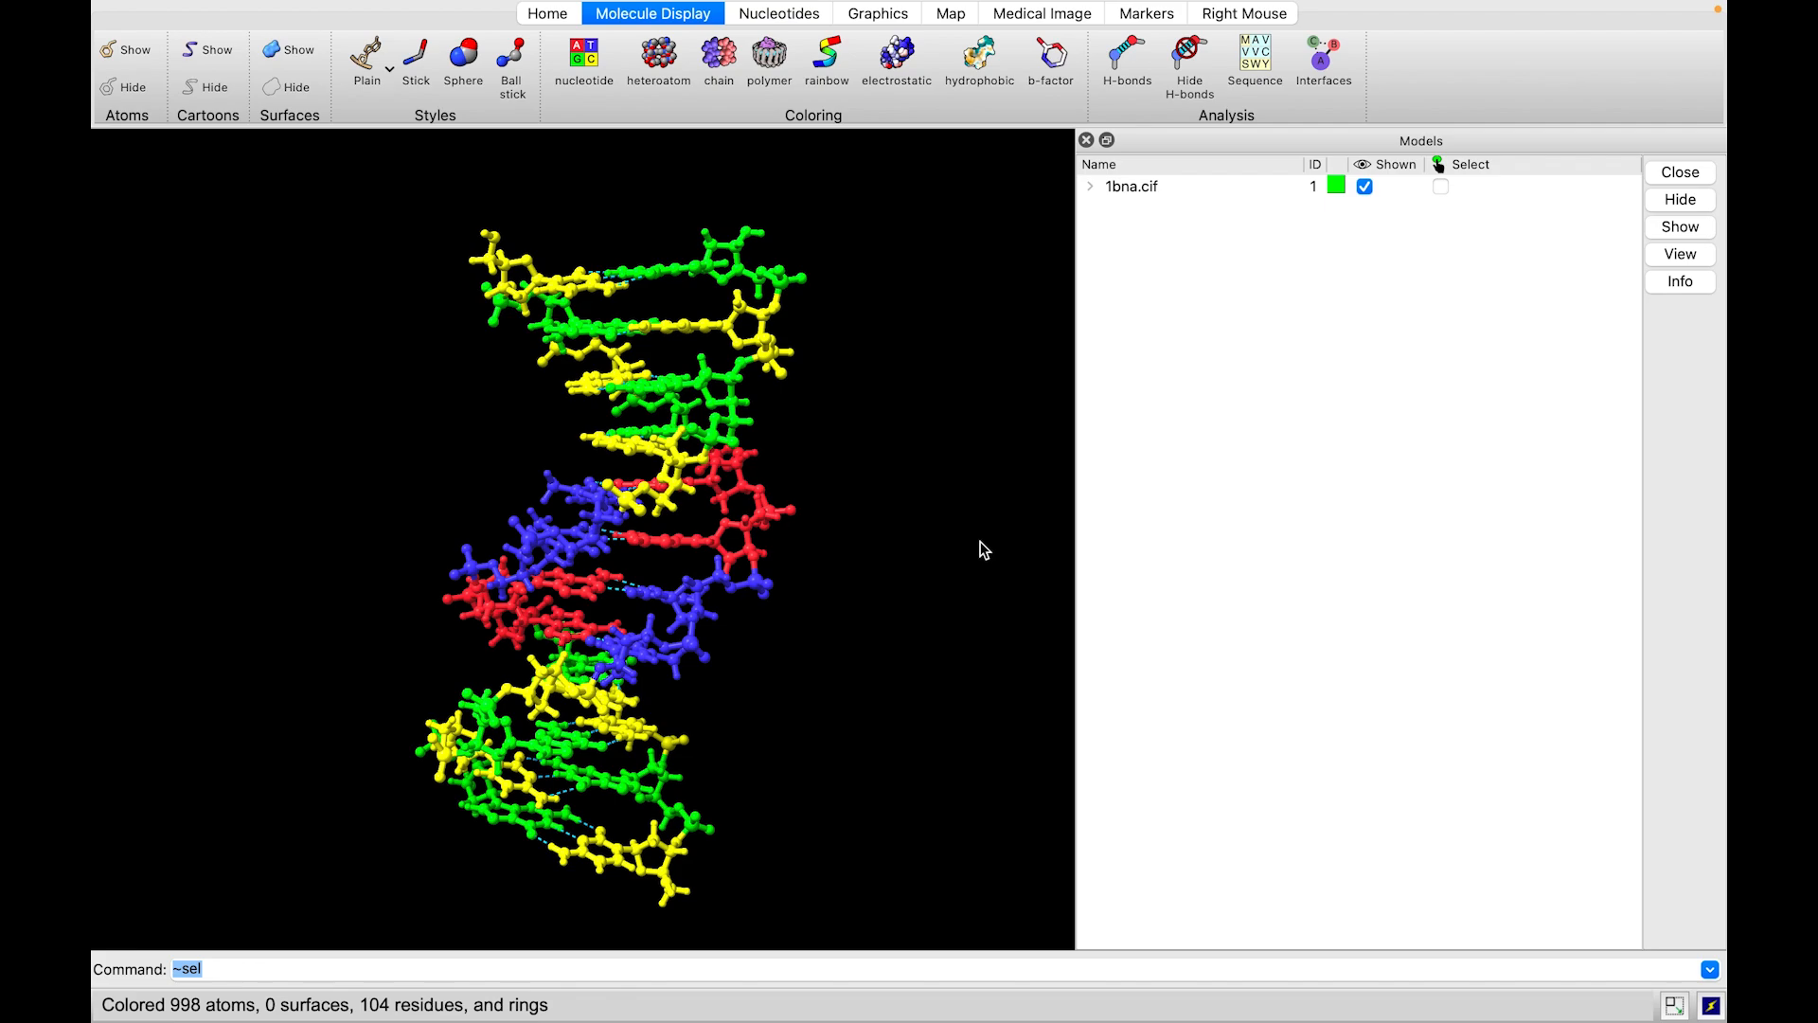
Examine the coloured double helix from several angles and close up, identifying the paired bases, their hydrogen bonds and the chain each belongs to.
{"action": "left_click_drag", "start_coordinate": [973, 556], "coordinate": [855, 634]}
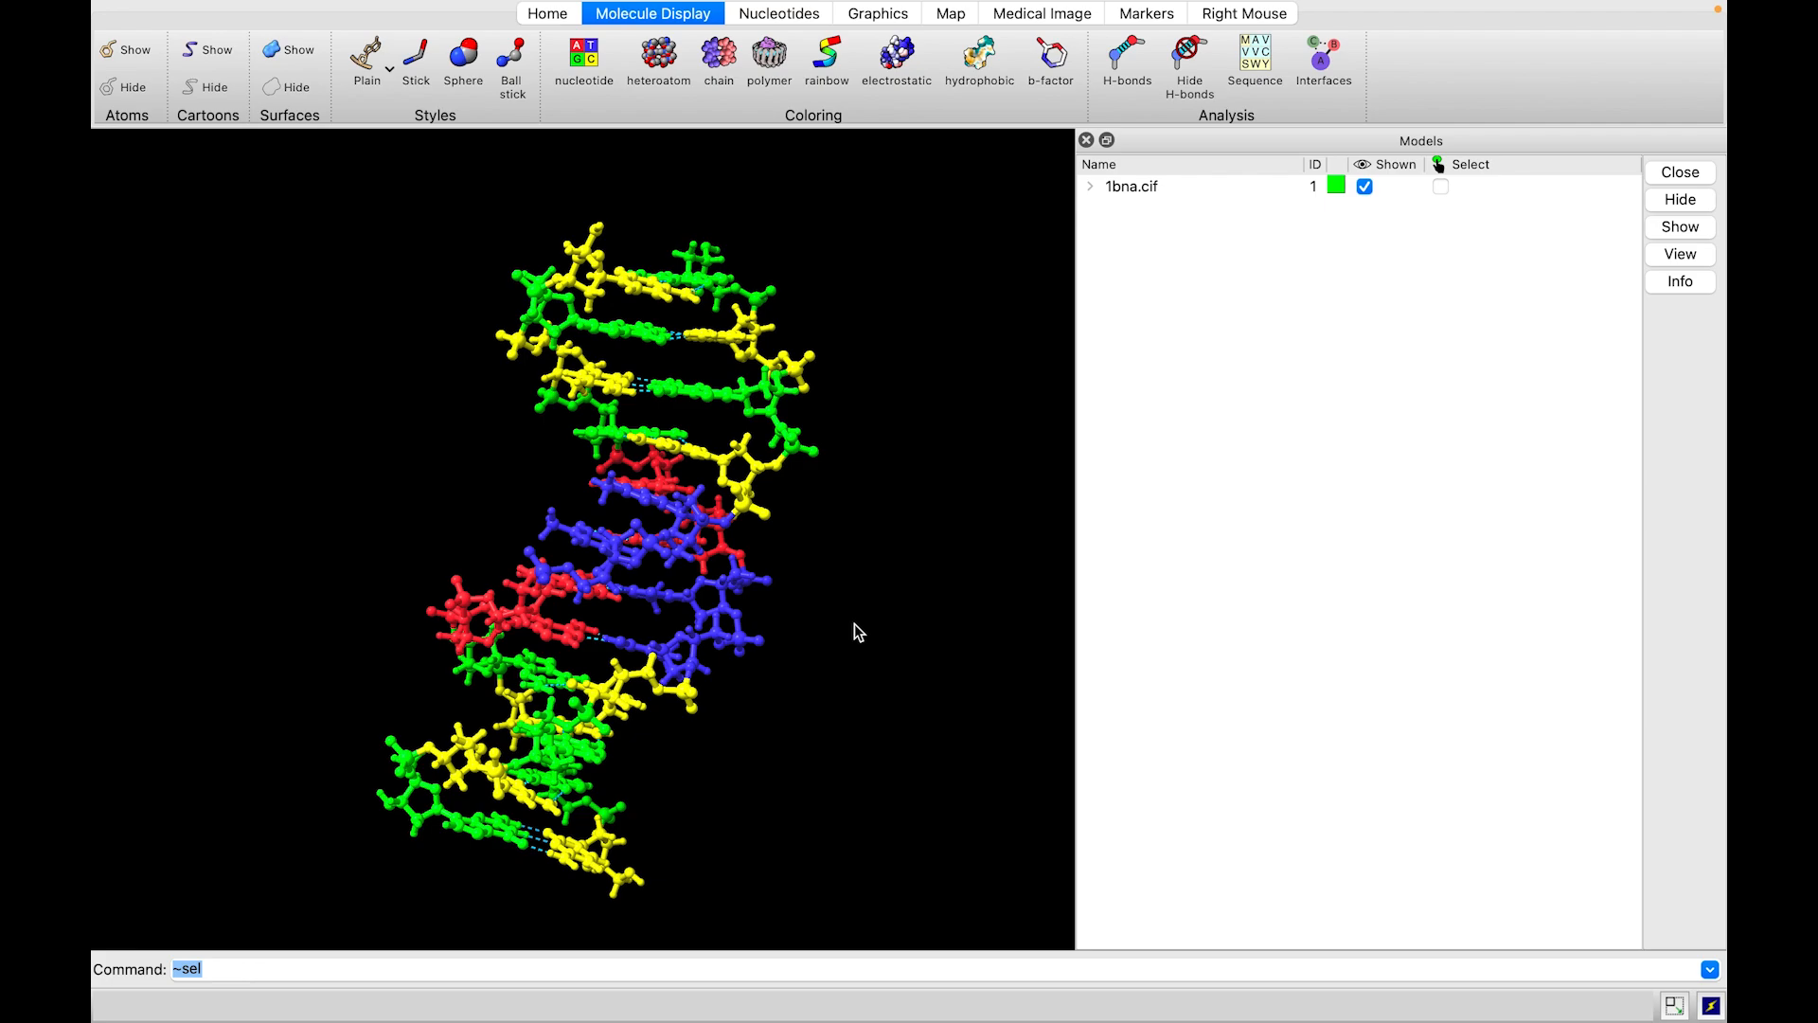
{"action": "left_click_drag", "start_coordinate": [852, 628], "coordinate": [550, 649]}
{"action": "scroll", "coordinate": [628, 703], "scroll_direction": "up", "scroll_amount": 8}
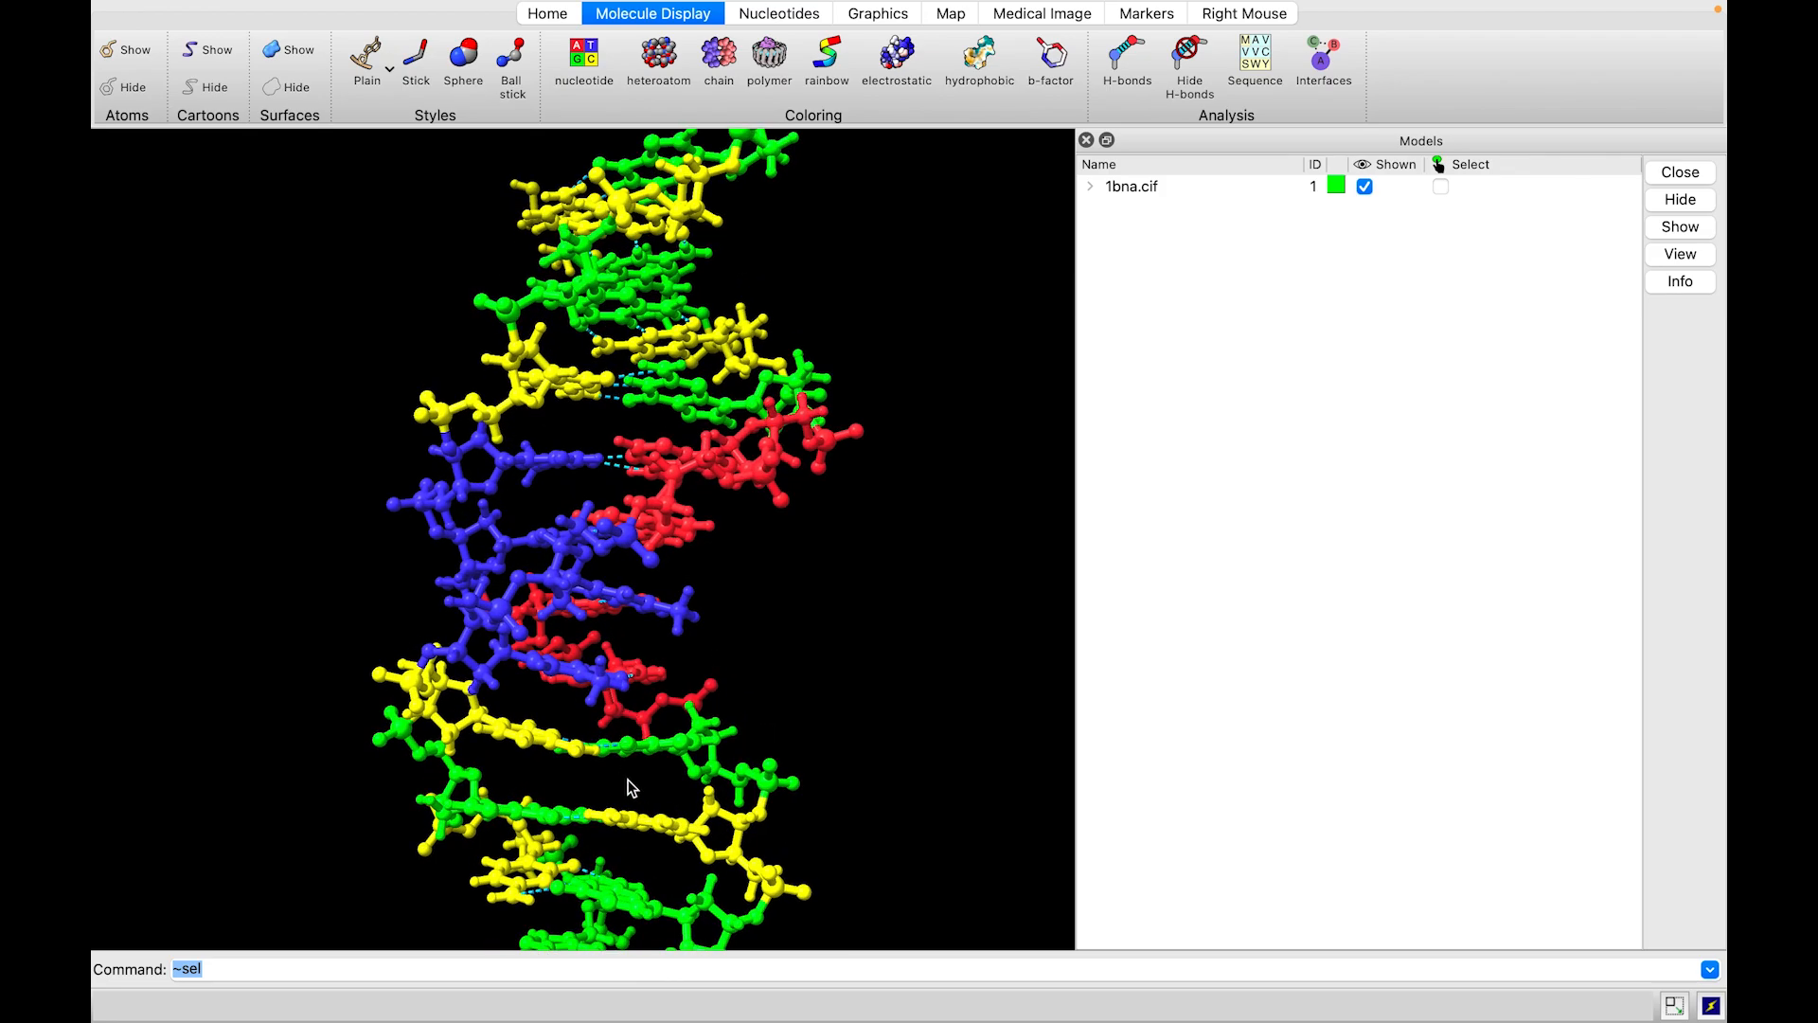
{"action": "left_click_drag", "start_coordinate": [604, 793], "coordinate": [909, 787]}
{"action": "scroll", "coordinate": [715, 749], "scroll_direction": "down", "scroll_amount": 3}
{"action": "scroll", "coordinate": [618, 859], "scroll_direction": "up", "scroll_amount": 3}
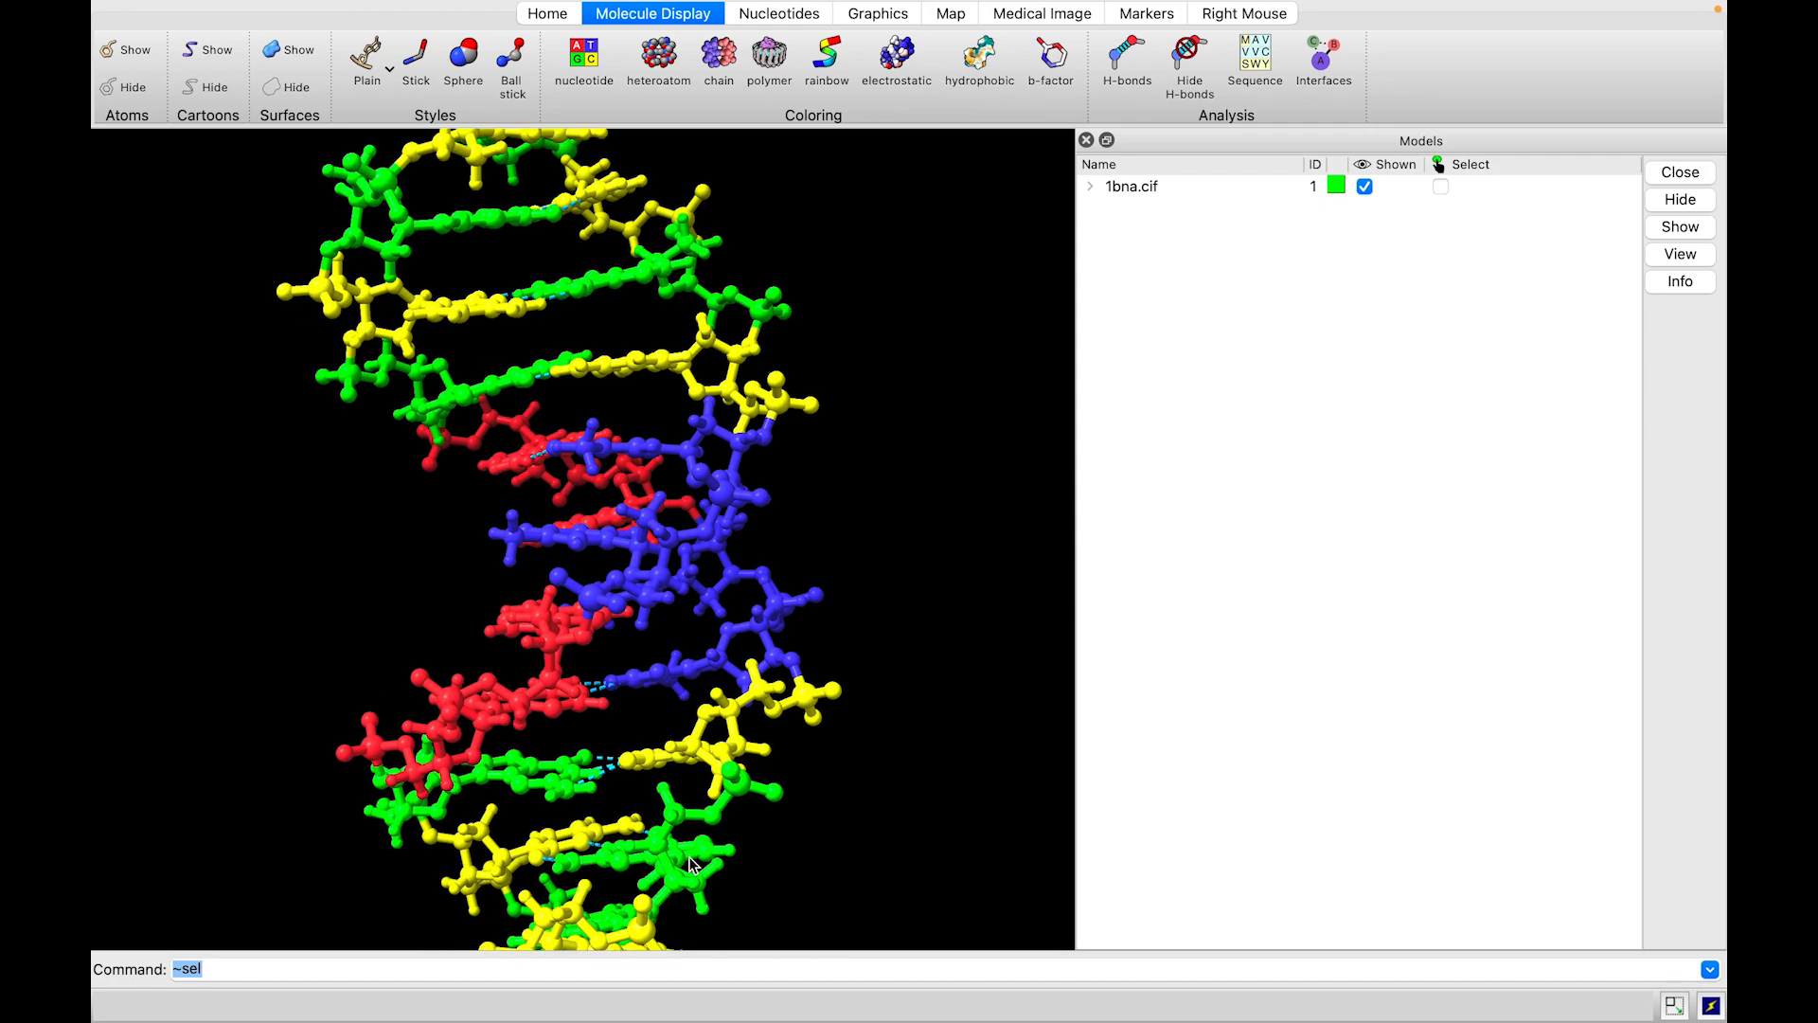
{"action": "scroll", "coordinate": [763, 833], "scroll_direction": "down", "scroll_amount": 5}
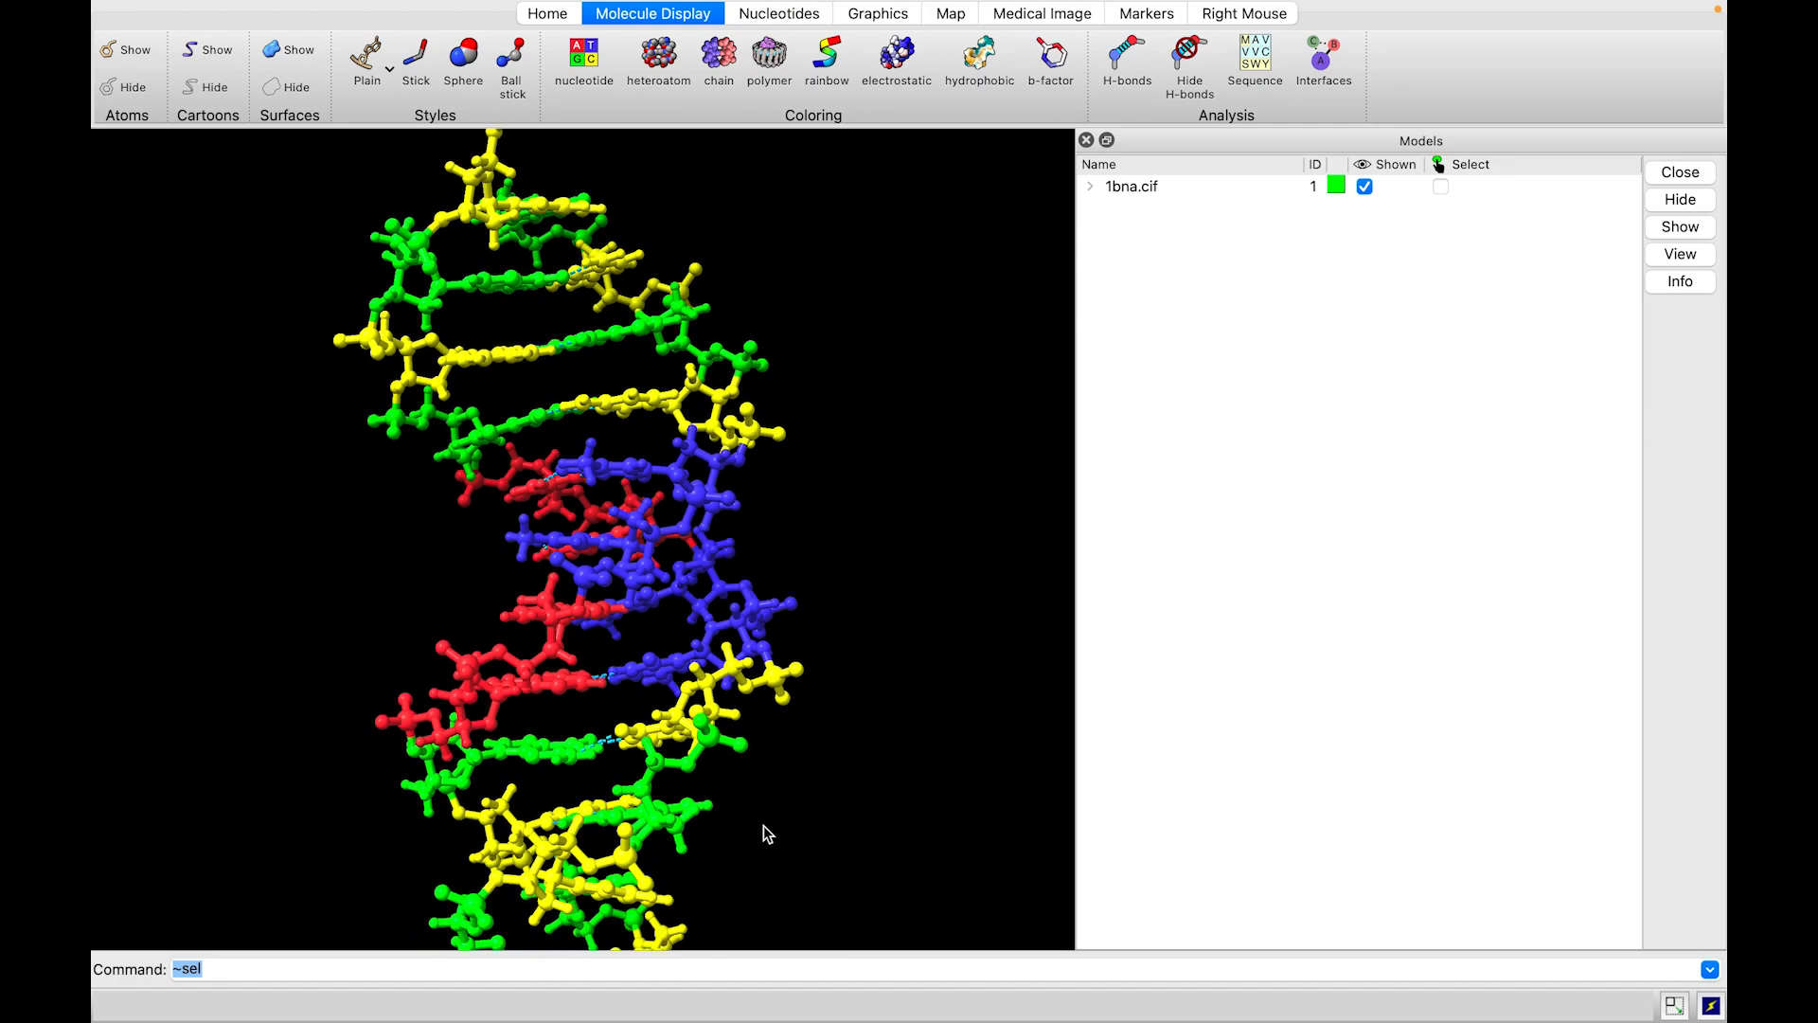
{"action": "middle_click_drag", "start_coordinate": [739, 843], "coordinate": [761, 777]}
{"action": "scroll", "coordinate": [668, 733], "scroll_direction": "up", "scroll_amount": 2}
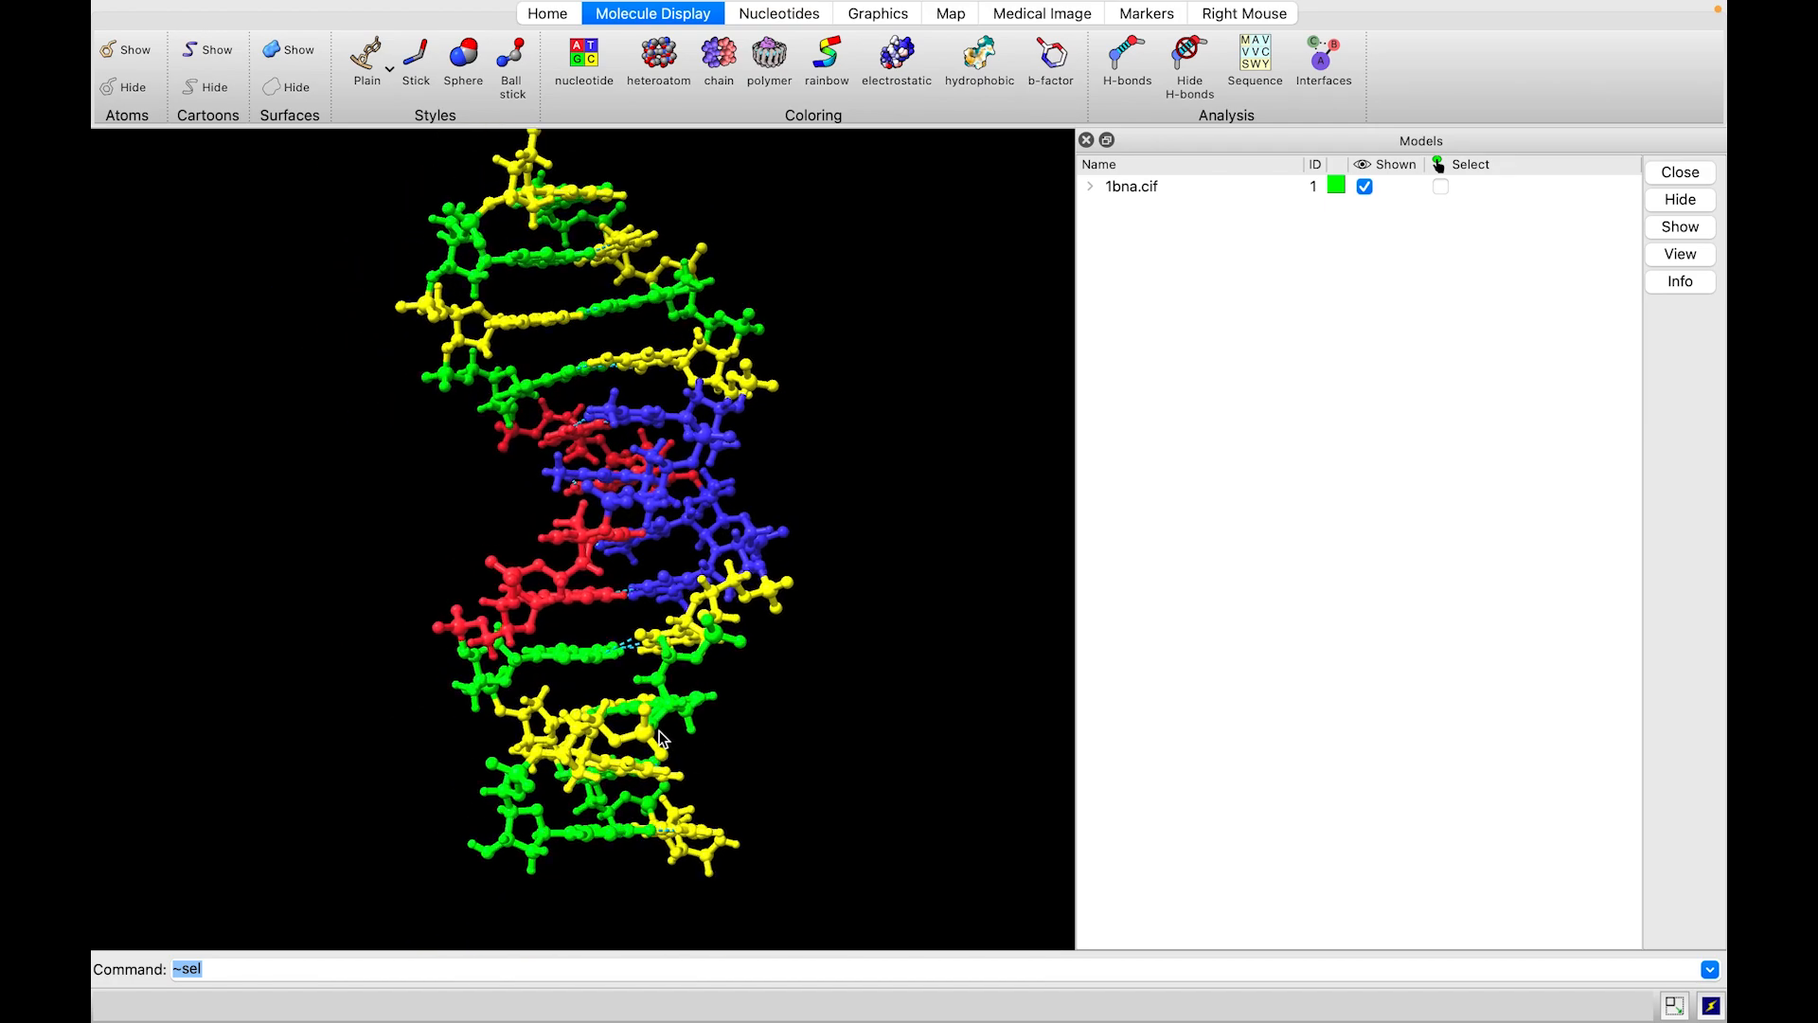
{"action": "scroll", "coordinate": [663, 729], "scroll_direction": "down", "scroll_amount": 2}
{"action": "left_click_drag", "start_coordinate": [662, 712], "coordinate": [764, 705]}
{"action": "scroll", "coordinate": [628, 705], "scroll_direction": "up", "scroll_amount": 5}
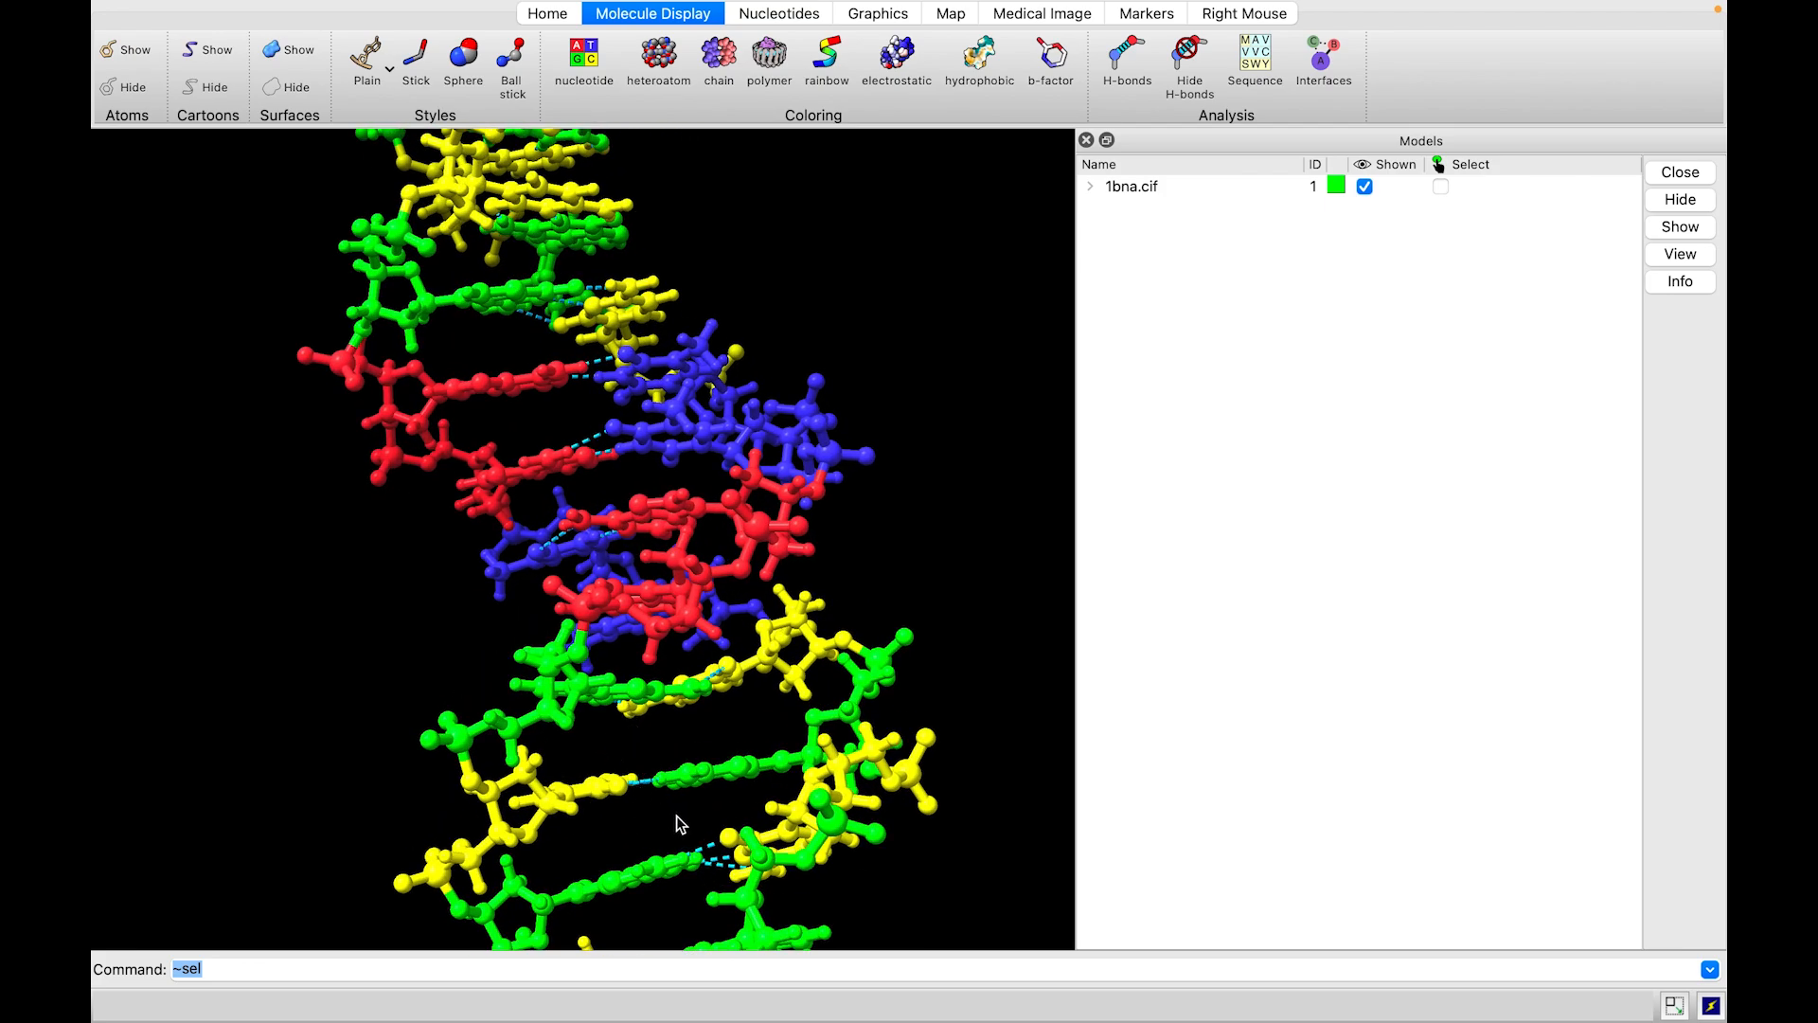
{"action": "left_click_drag", "start_coordinate": [693, 769], "coordinate": [703, 740]}
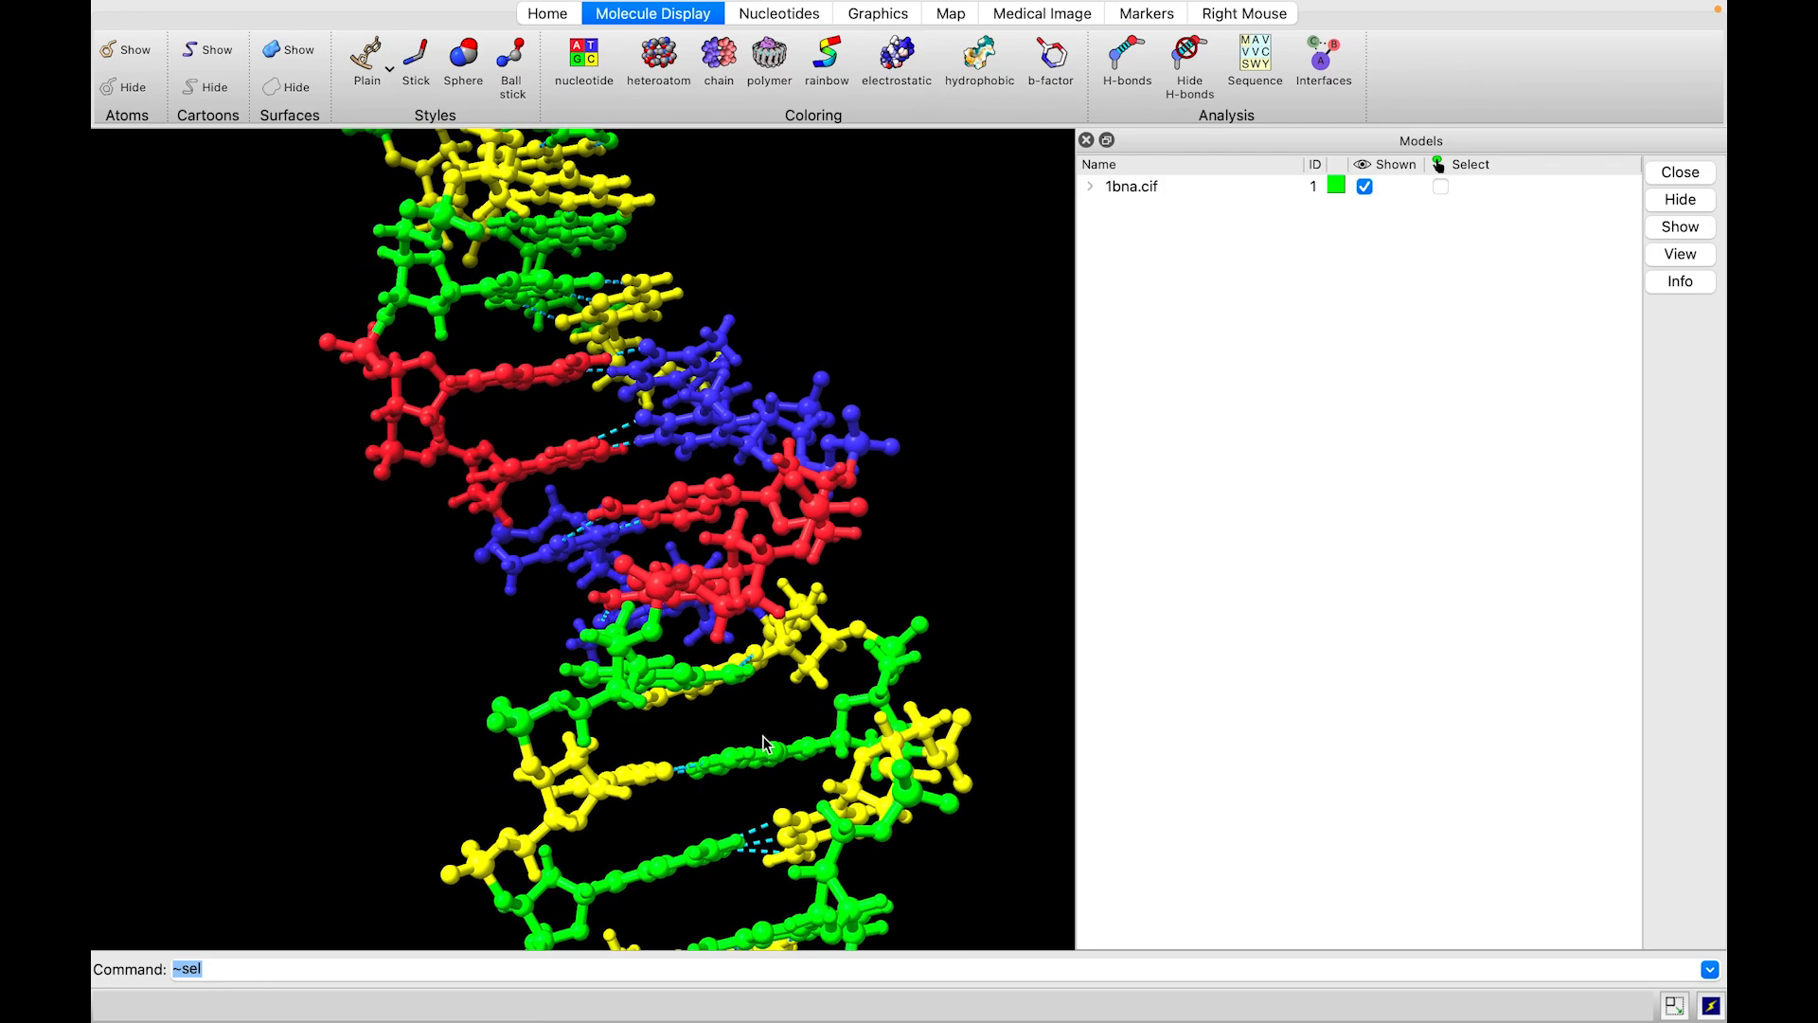
{"action": "left_click_drag", "start_coordinate": [760, 713], "coordinate": [699, 805]}
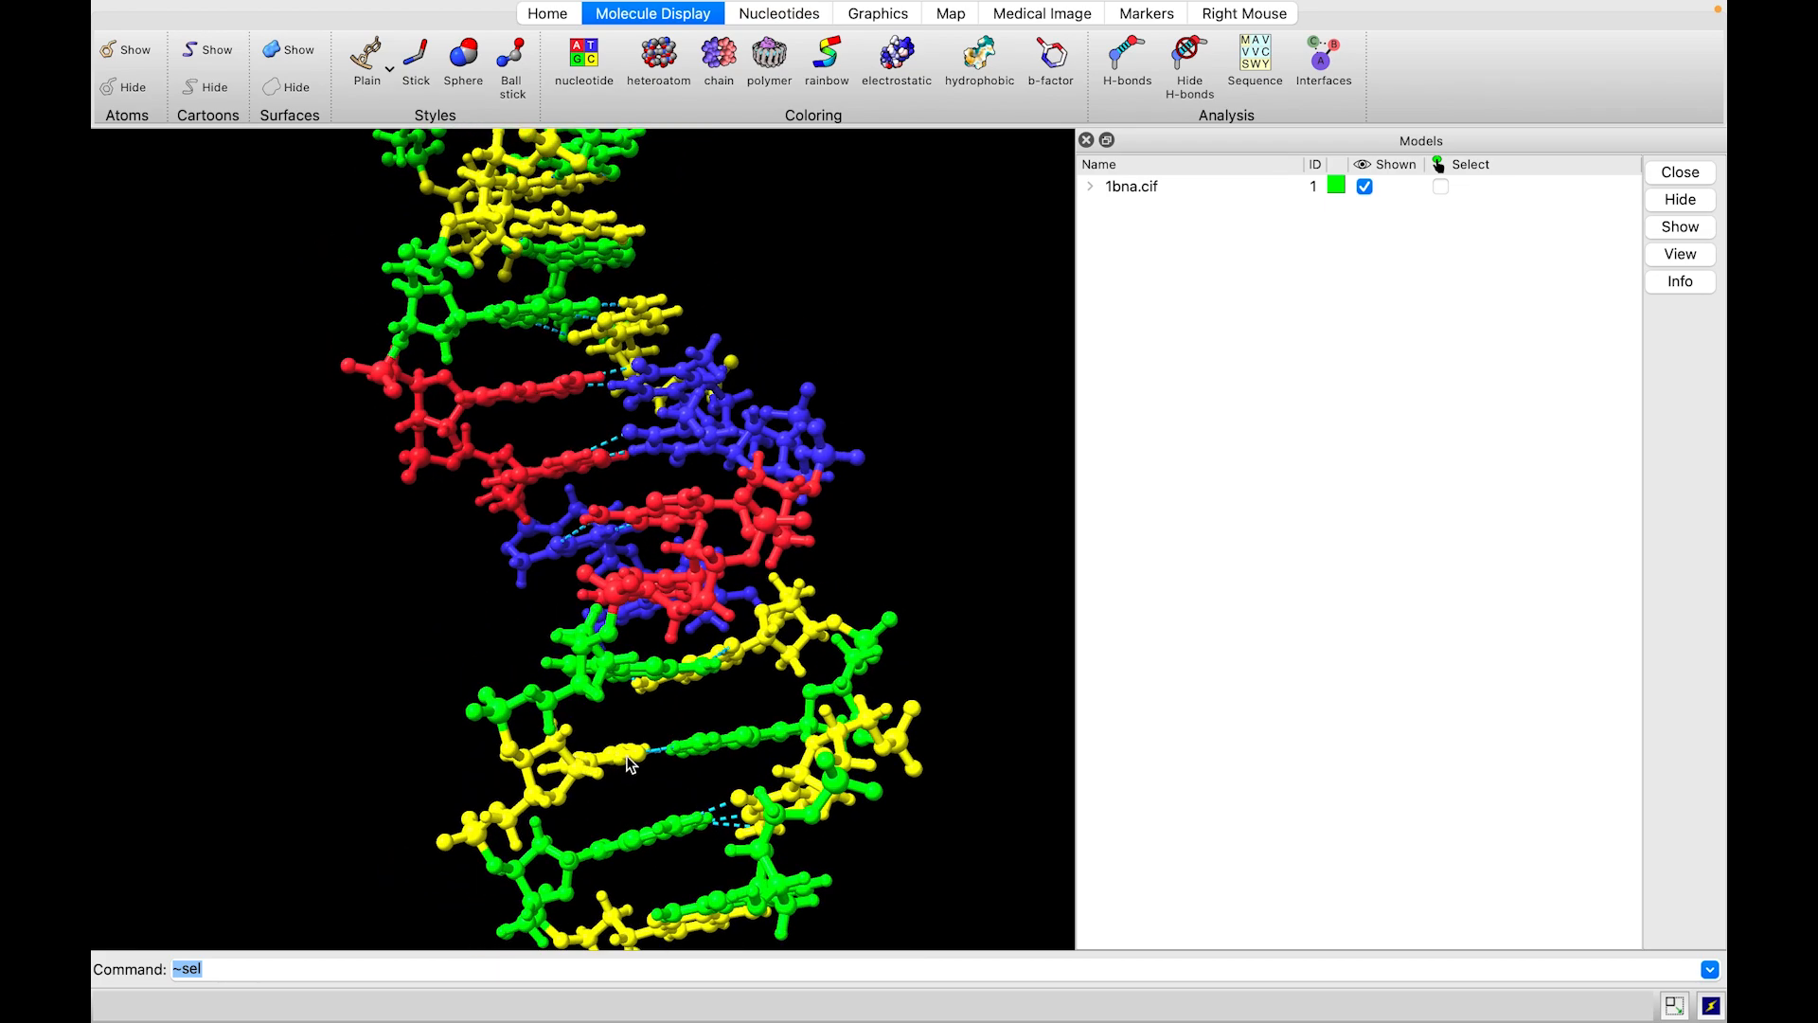
{"action": "mouse_move", "coordinate": [622, 761]}
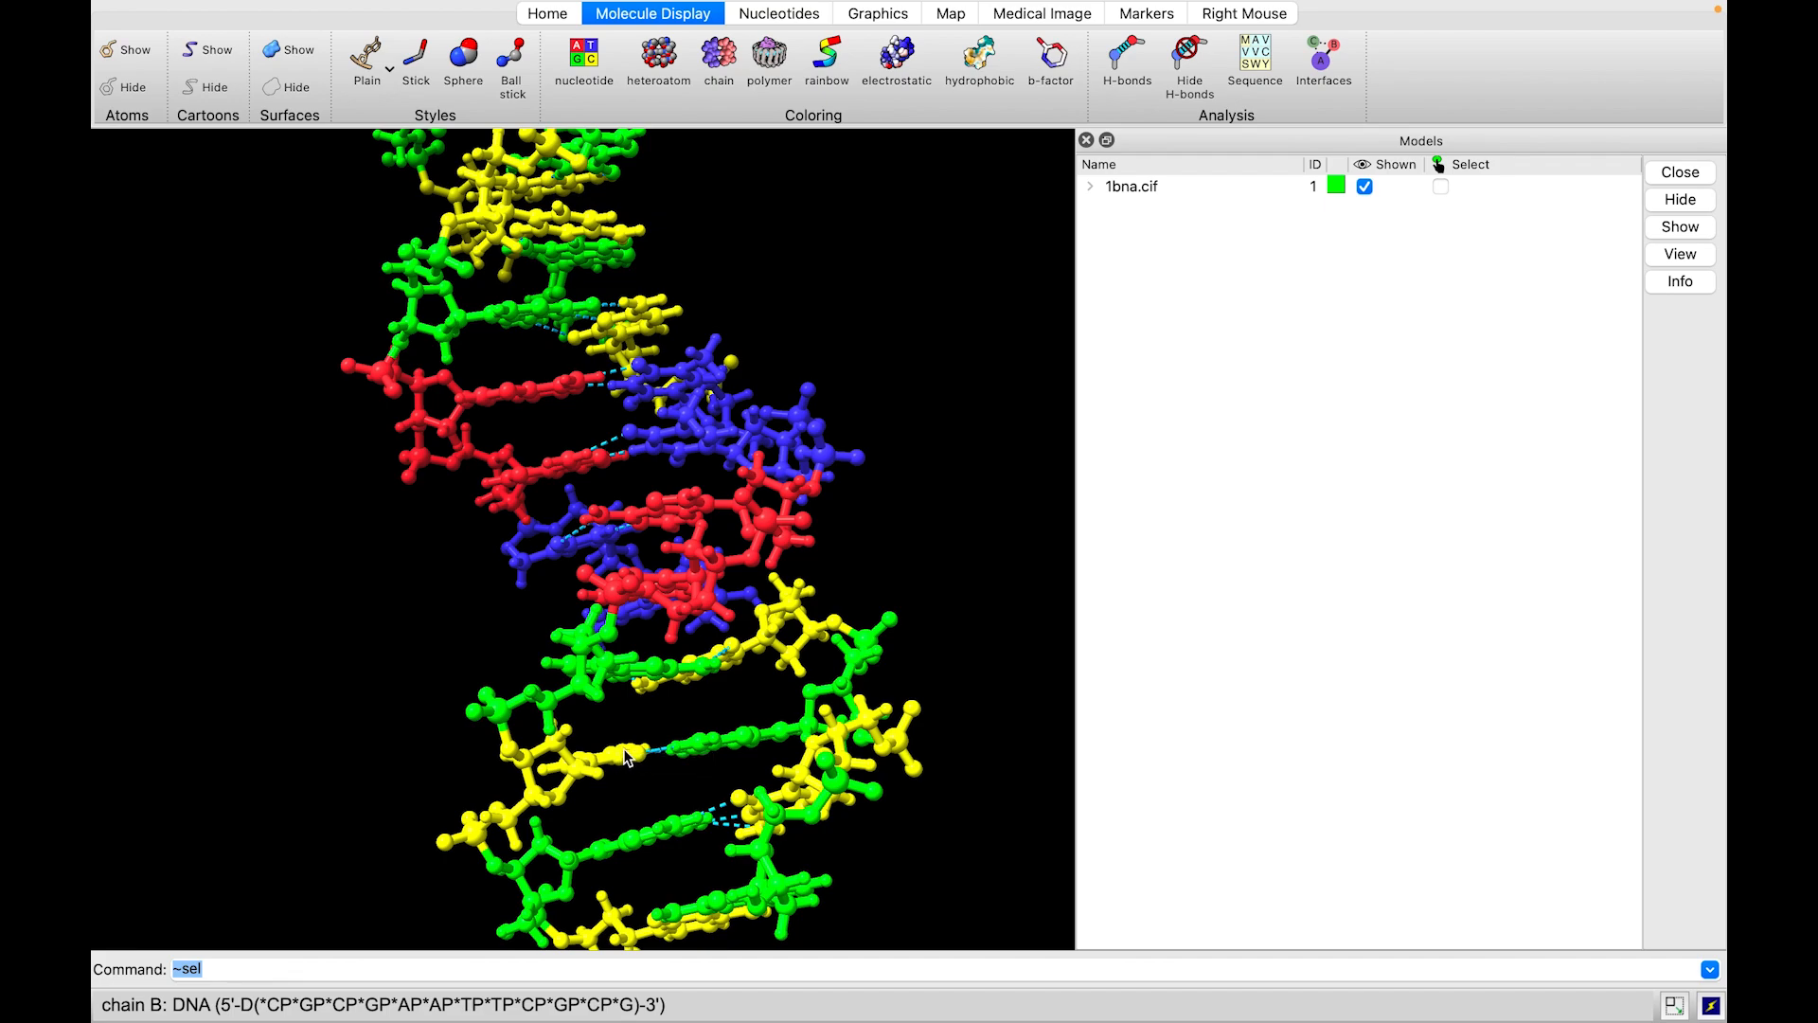
{"action": "mouse_move", "coordinate": [702, 753]}
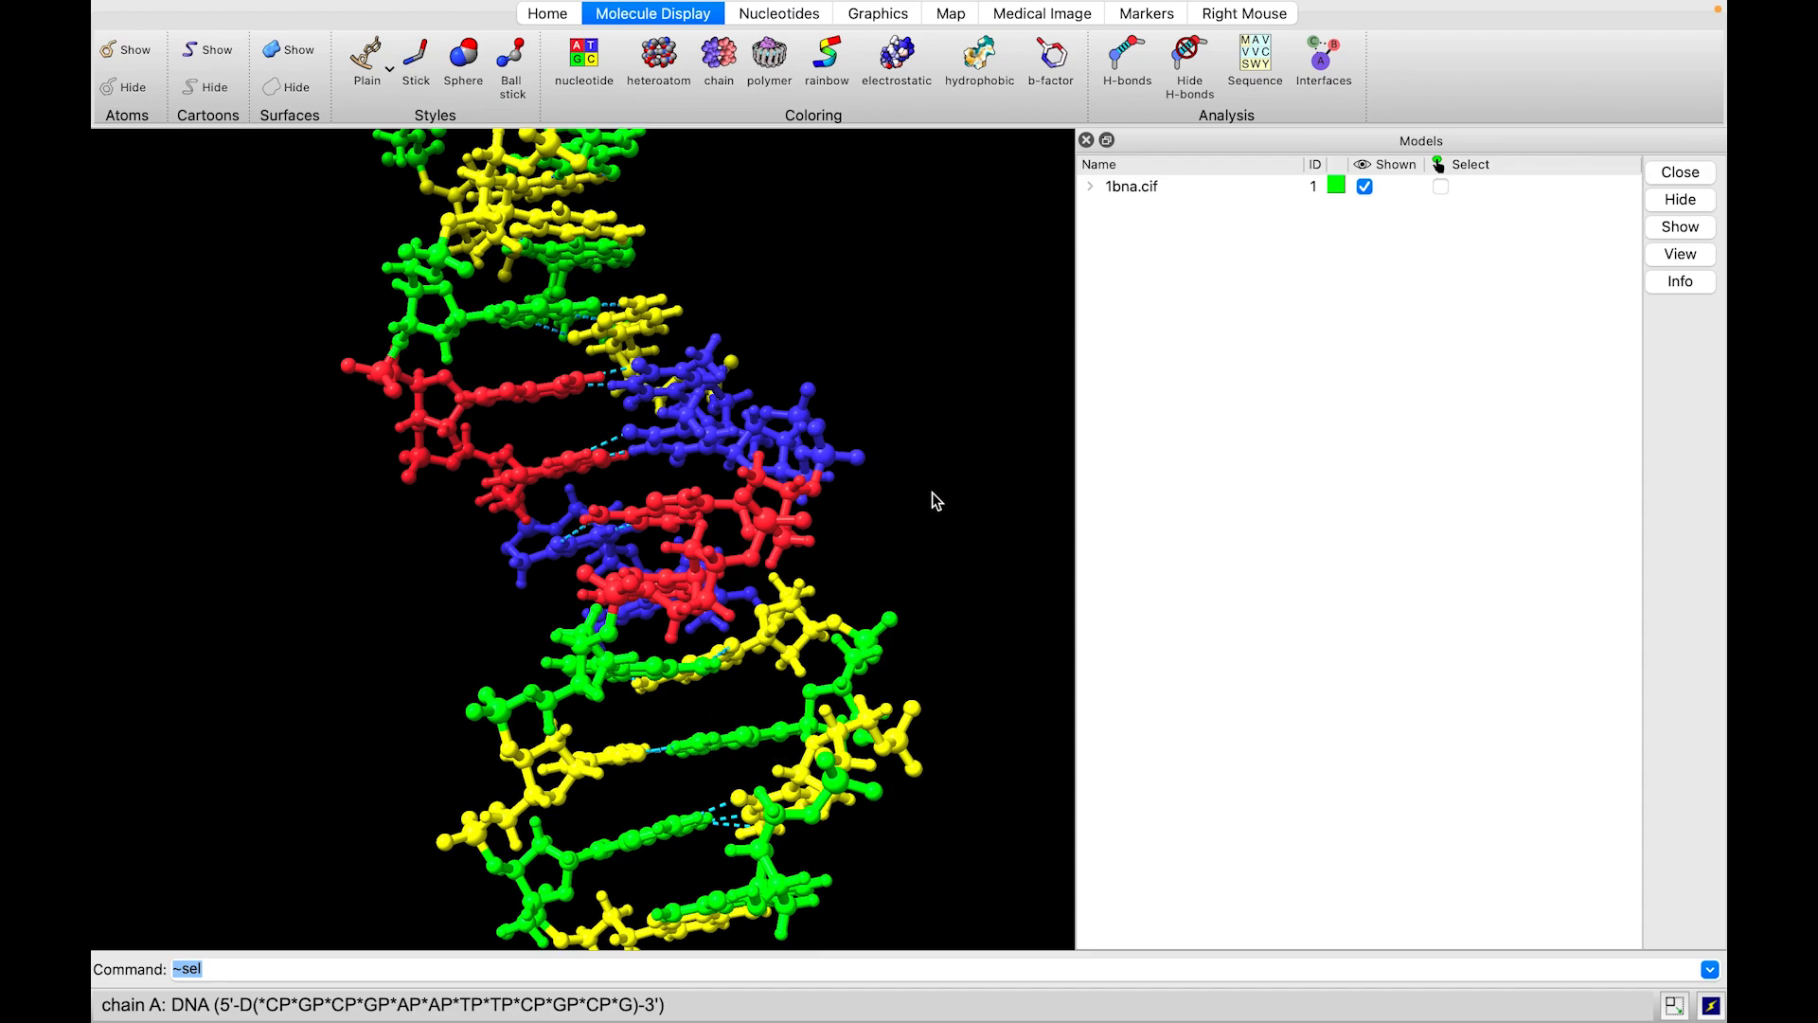
{"action": "left_click_drag", "start_coordinate": [931, 498], "coordinate": [963, 535]}
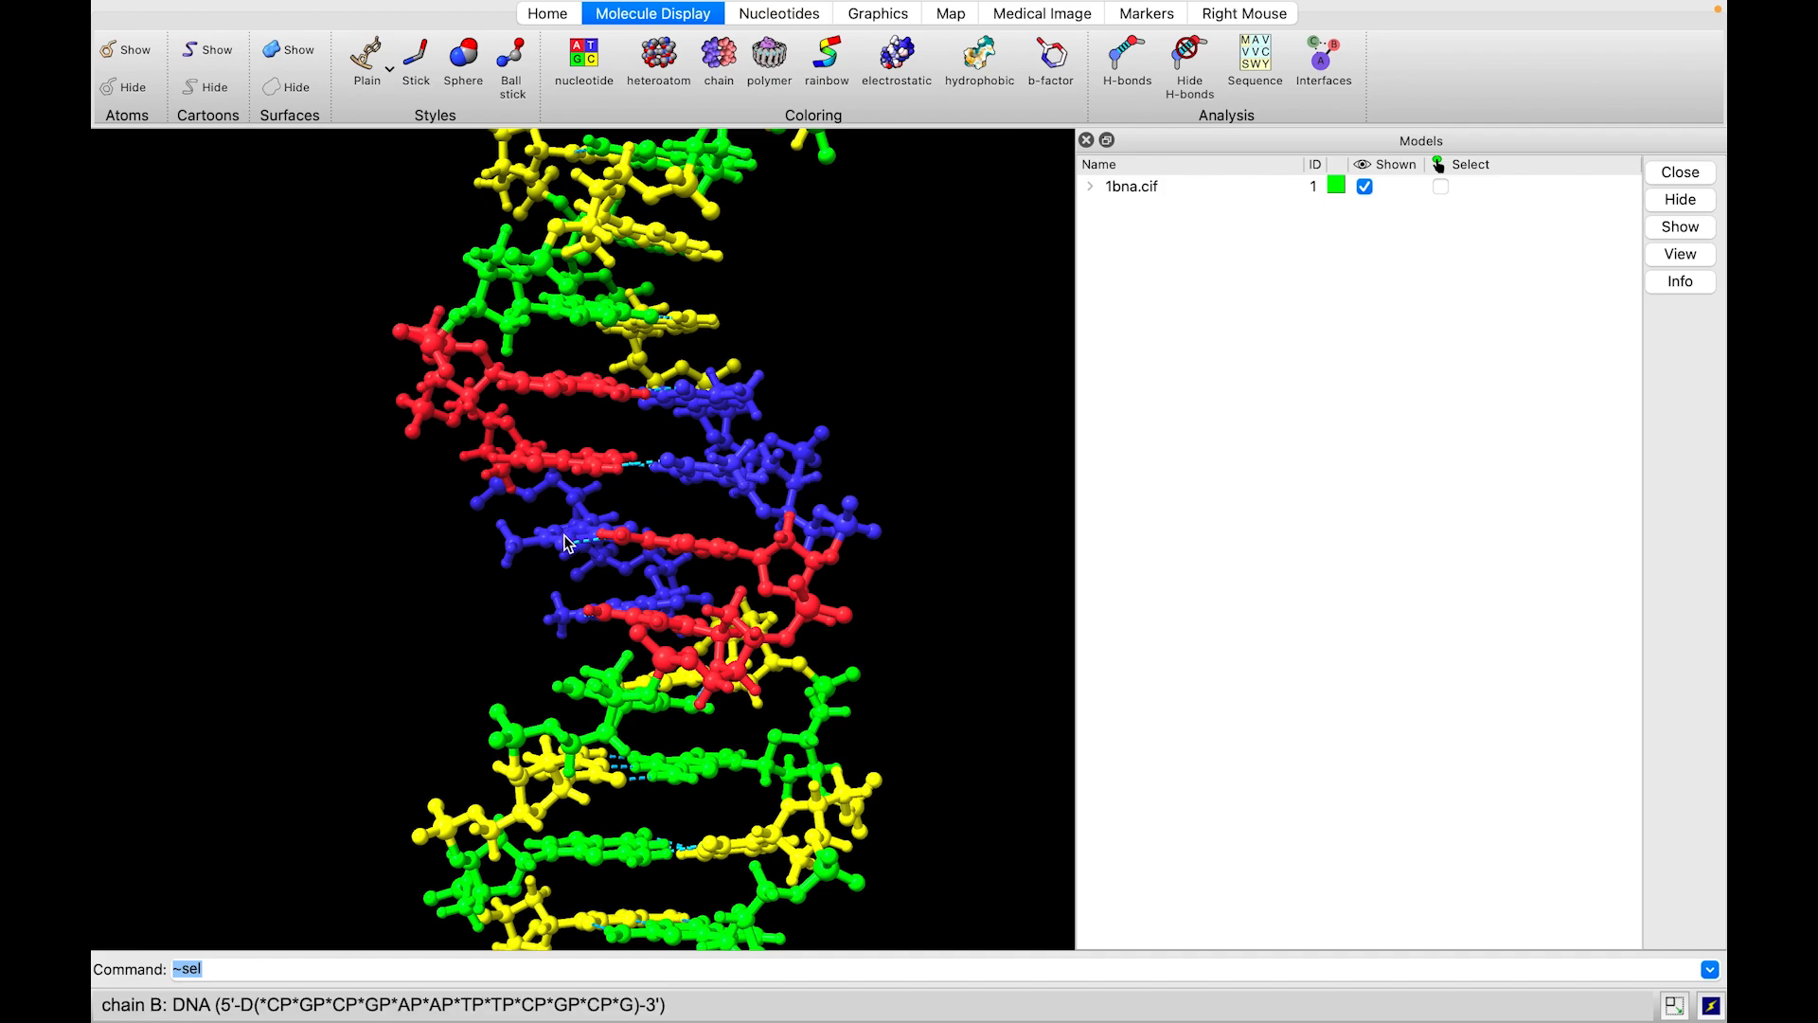
Examine the adenine–thymine pairs in the middle of the helix, identifying the residue and chain on each side of the hydrogen bonds.
{"action": "mouse_move", "coordinate": [673, 547]}
{"action": "left_click_drag", "start_coordinate": [672, 547], "coordinate": [819, 539]}
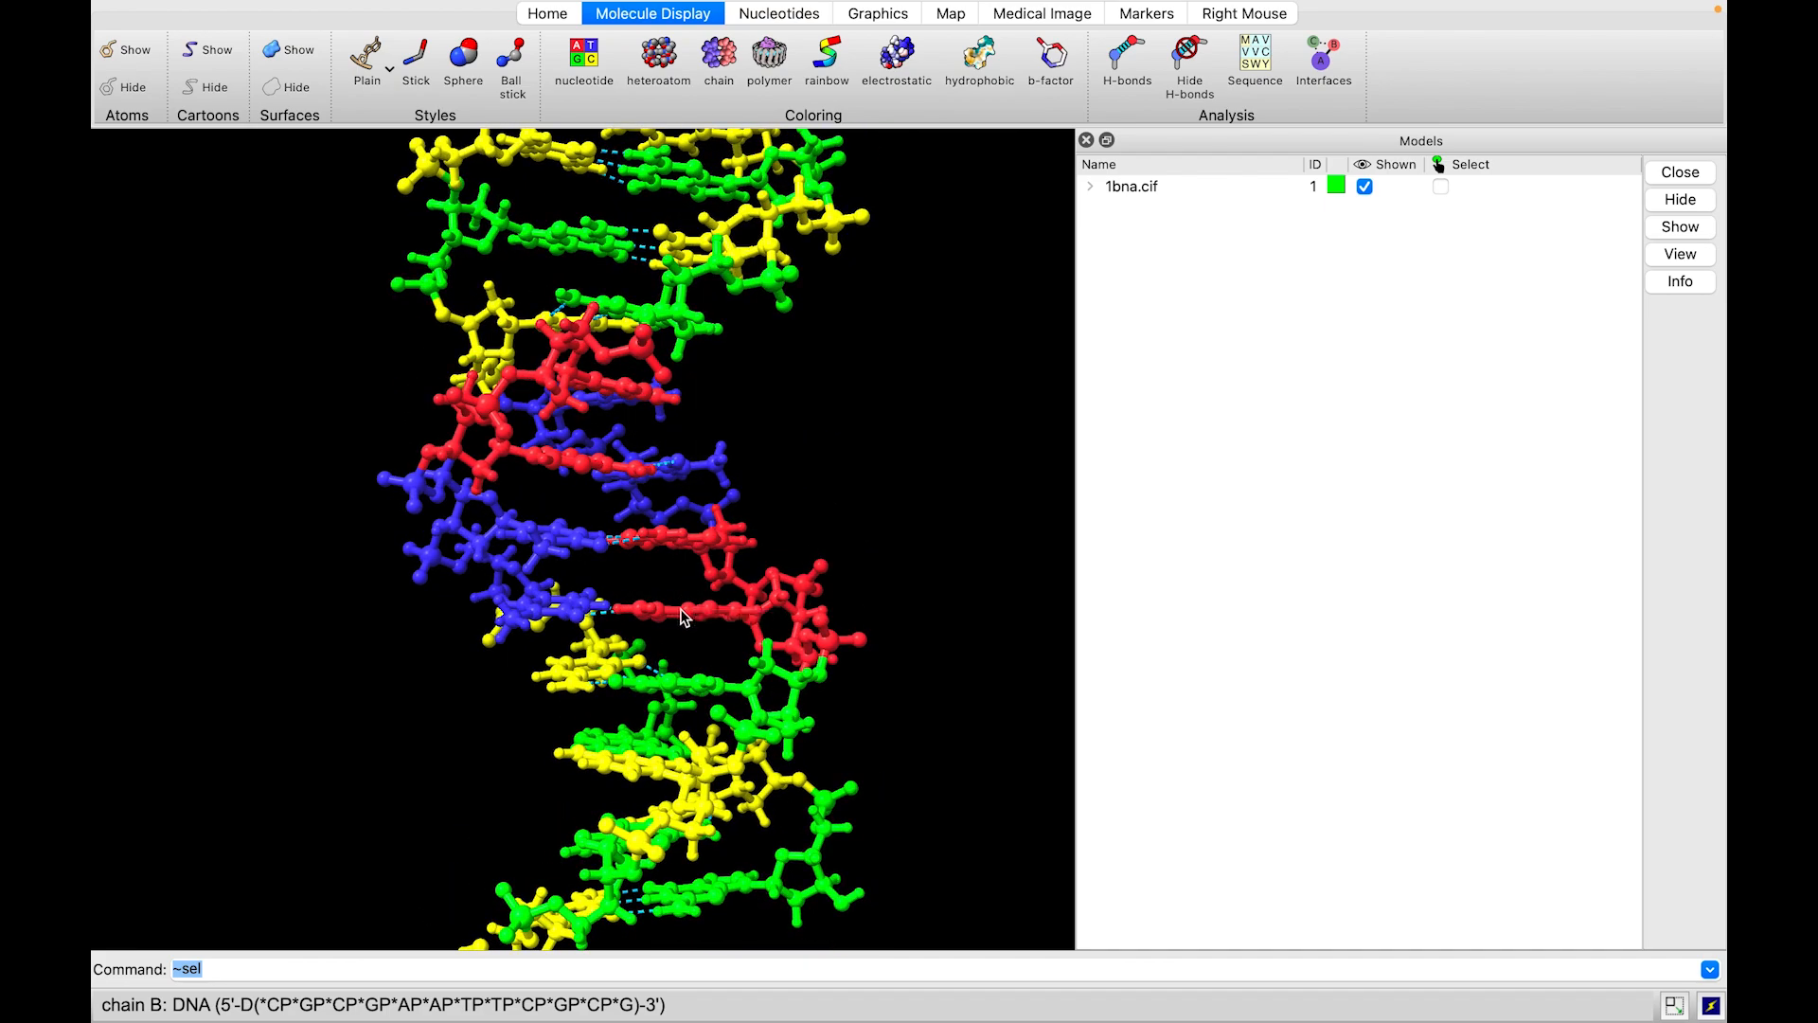
{"action": "mouse_move", "coordinate": [661, 615]}
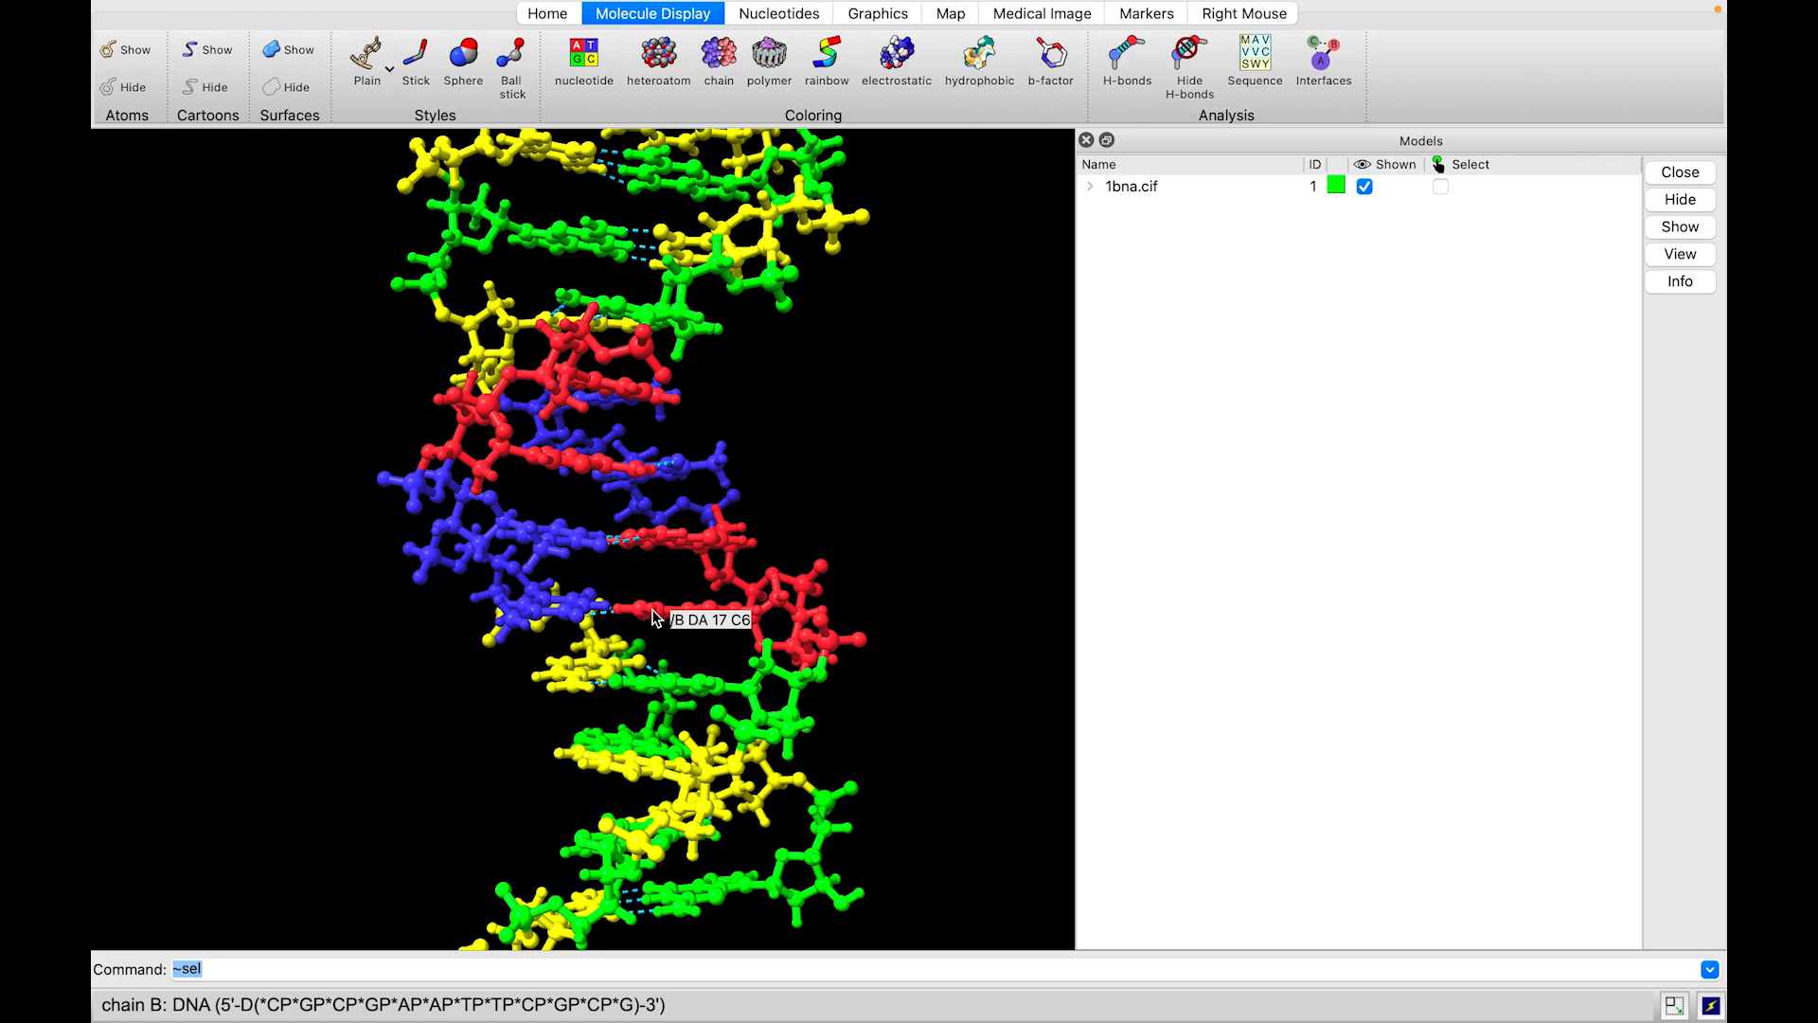
{"action": "mouse_move", "coordinate": [544, 613]}
{"action": "left_click_drag", "start_coordinate": [543, 607], "coordinate": [560, 603]}
{"action": "mouse_move", "coordinate": [560, 612]}
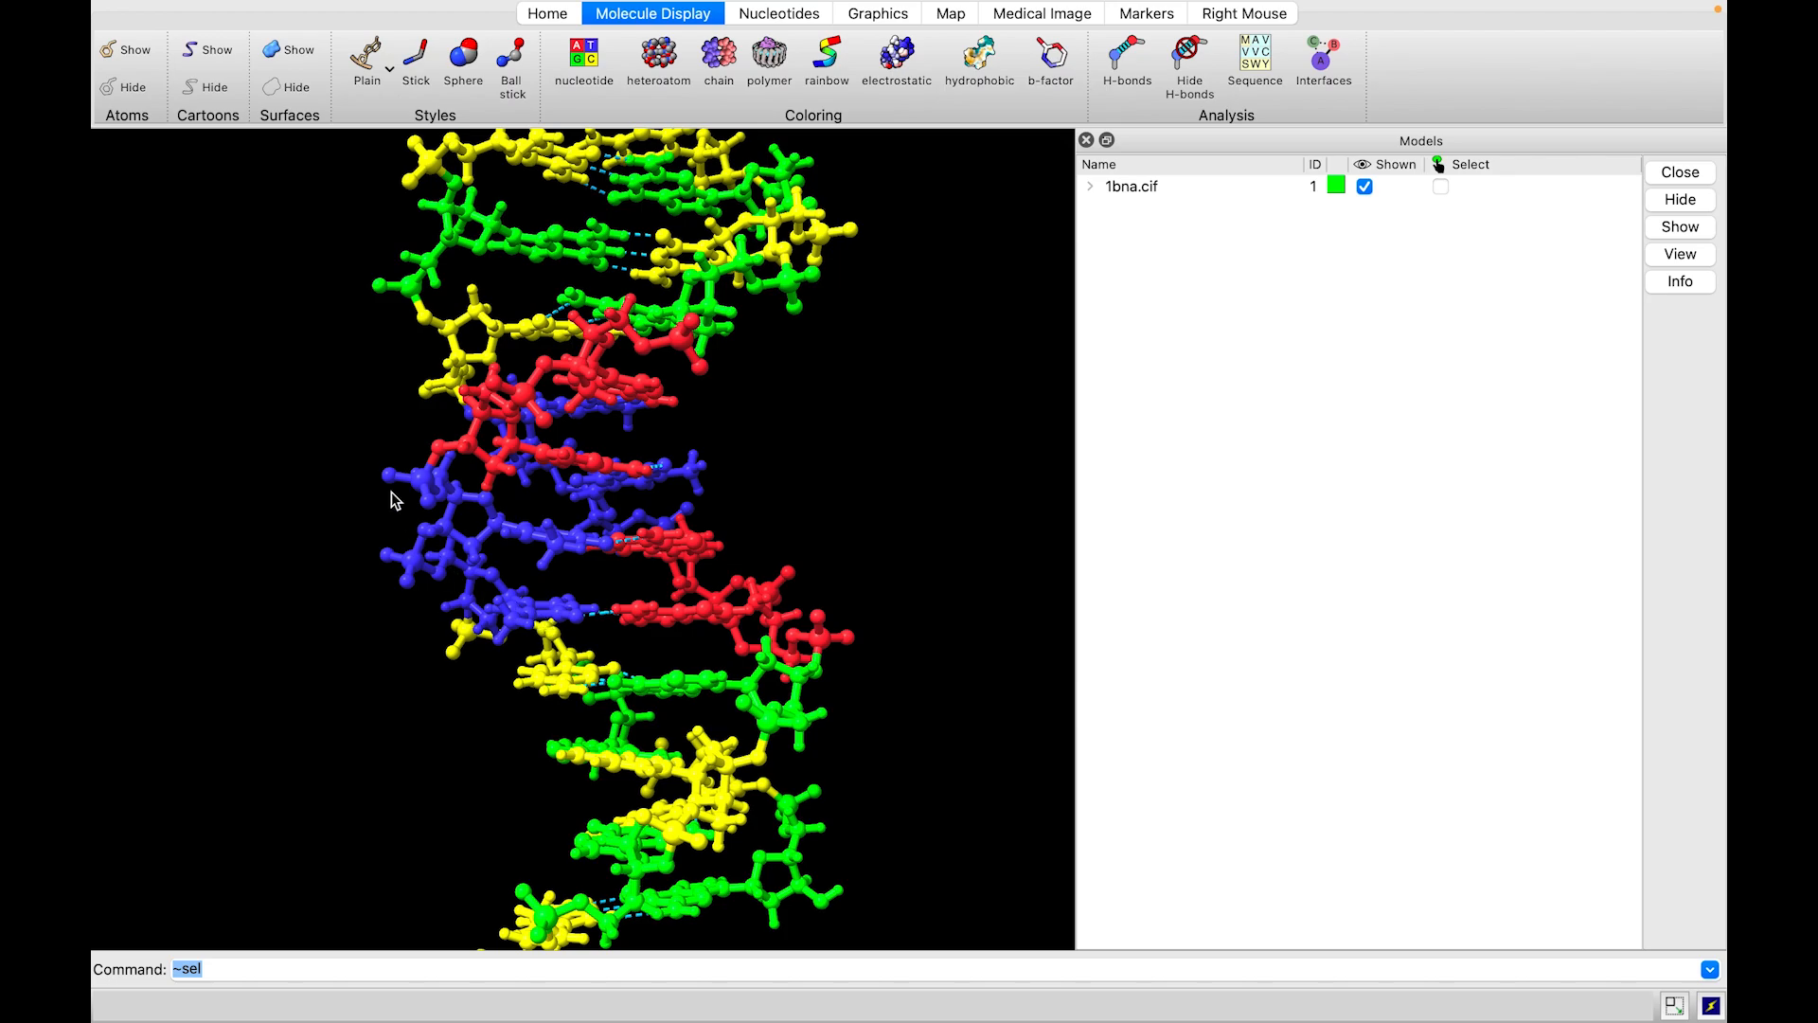
Inspect the central red and blue nucleotides from other angles and close up, identifying consecutive residues along one strand's backbone.
{"action": "left_click_drag", "start_coordinate": [437, 519], "coordinate": [691, 507]}
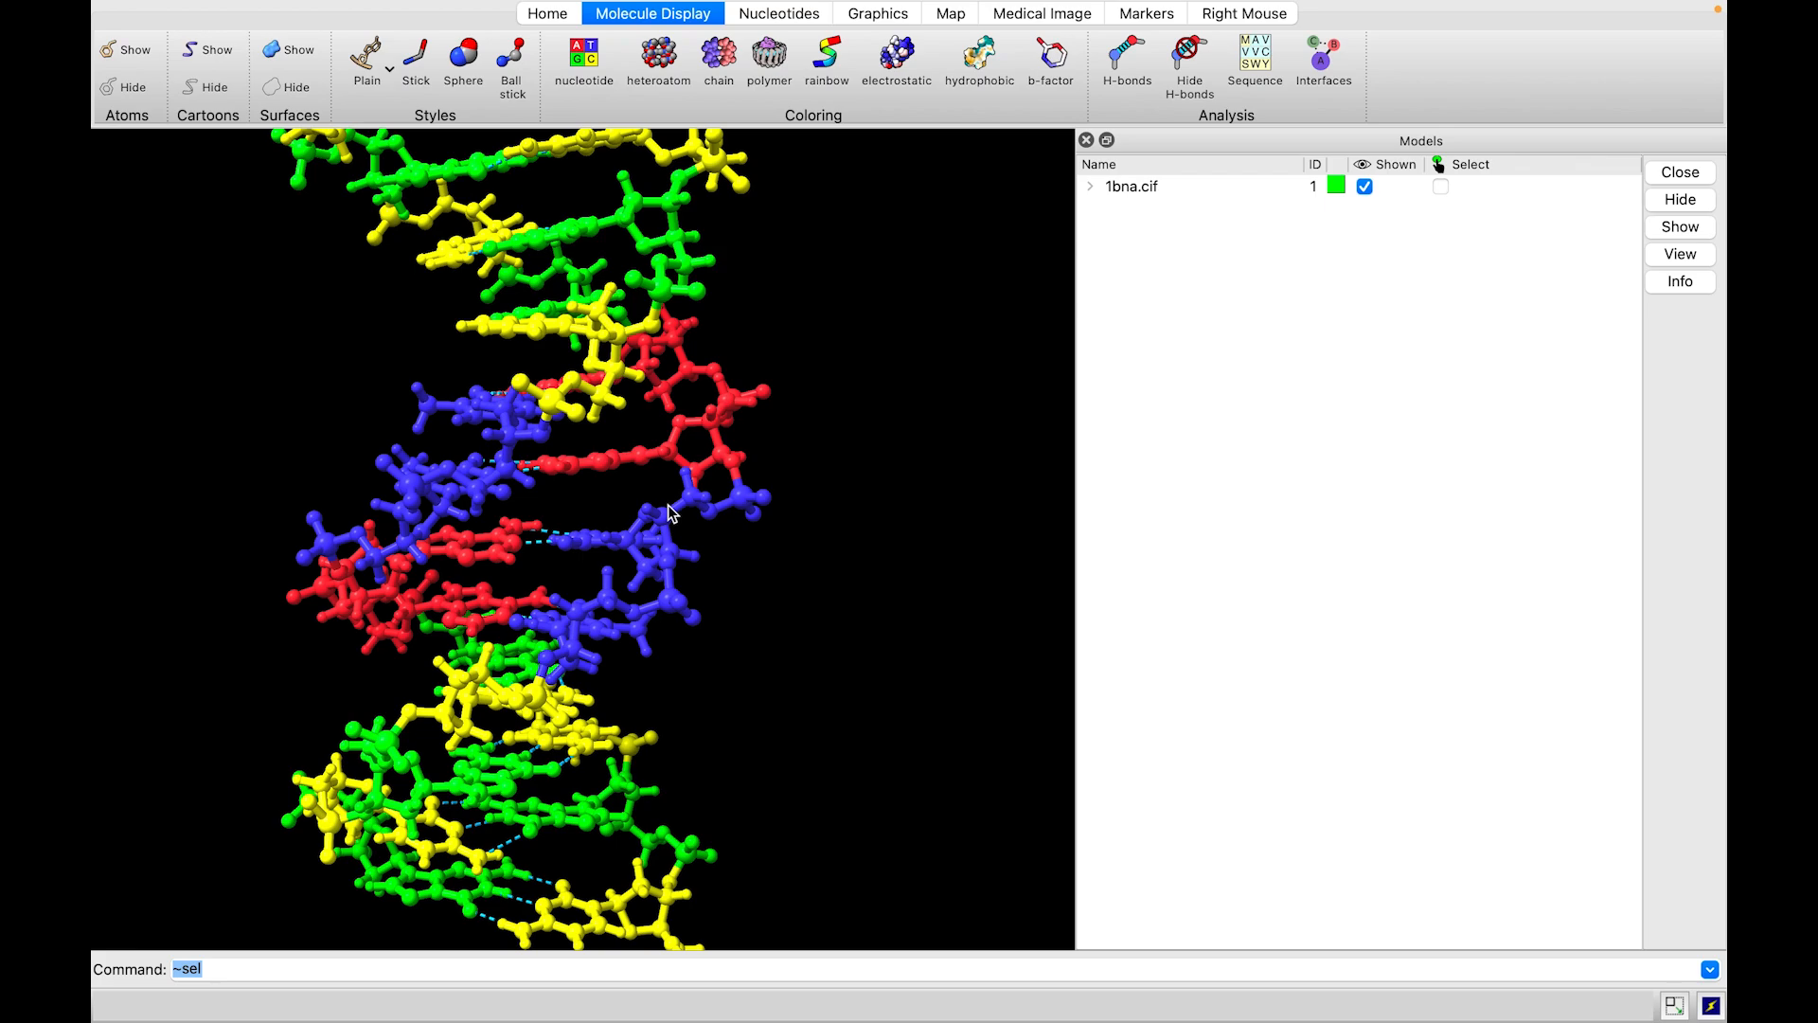
{"action": "scroll", "coordinate": [758, 504], "scroll_direction": "up", "scroll_amount": 3}
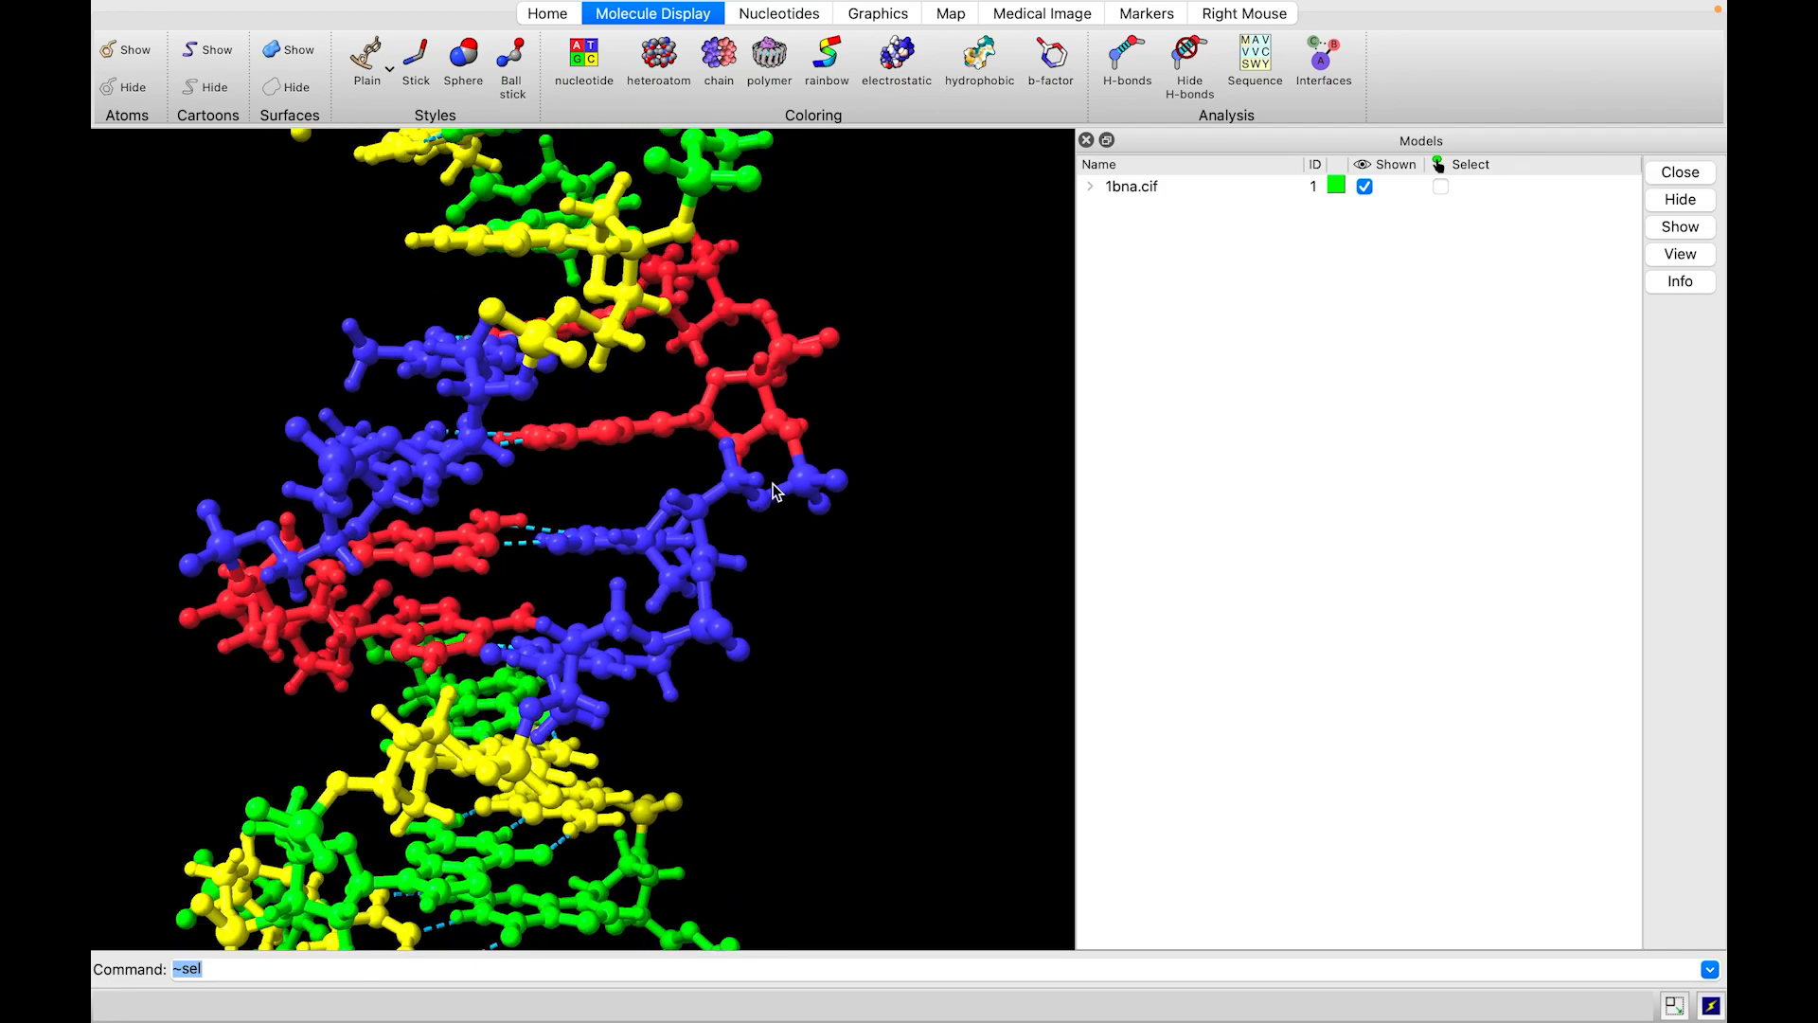
{"action": "left_click_drag", "start_coordinate": [850, 460], "coordinate": [685, 567]}
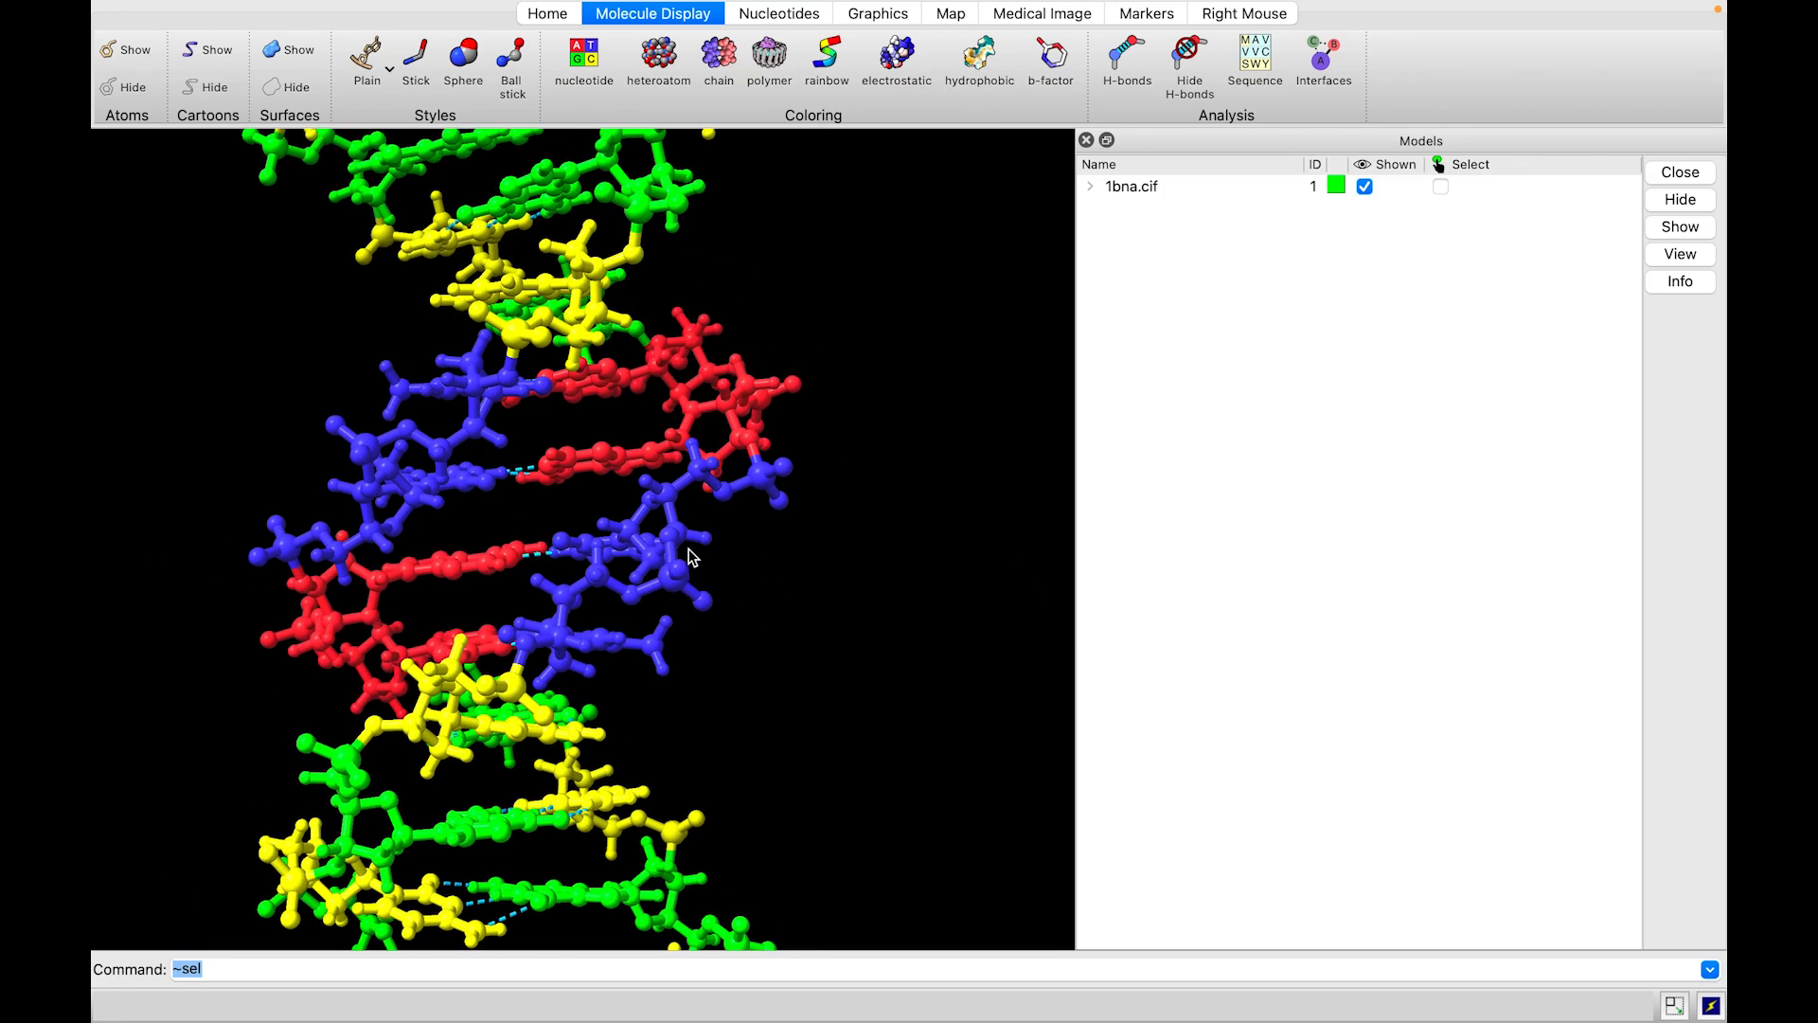
{"action": "left_click_drag", "start_coordinate": [828, 573], "coordinate": [828, 592]}
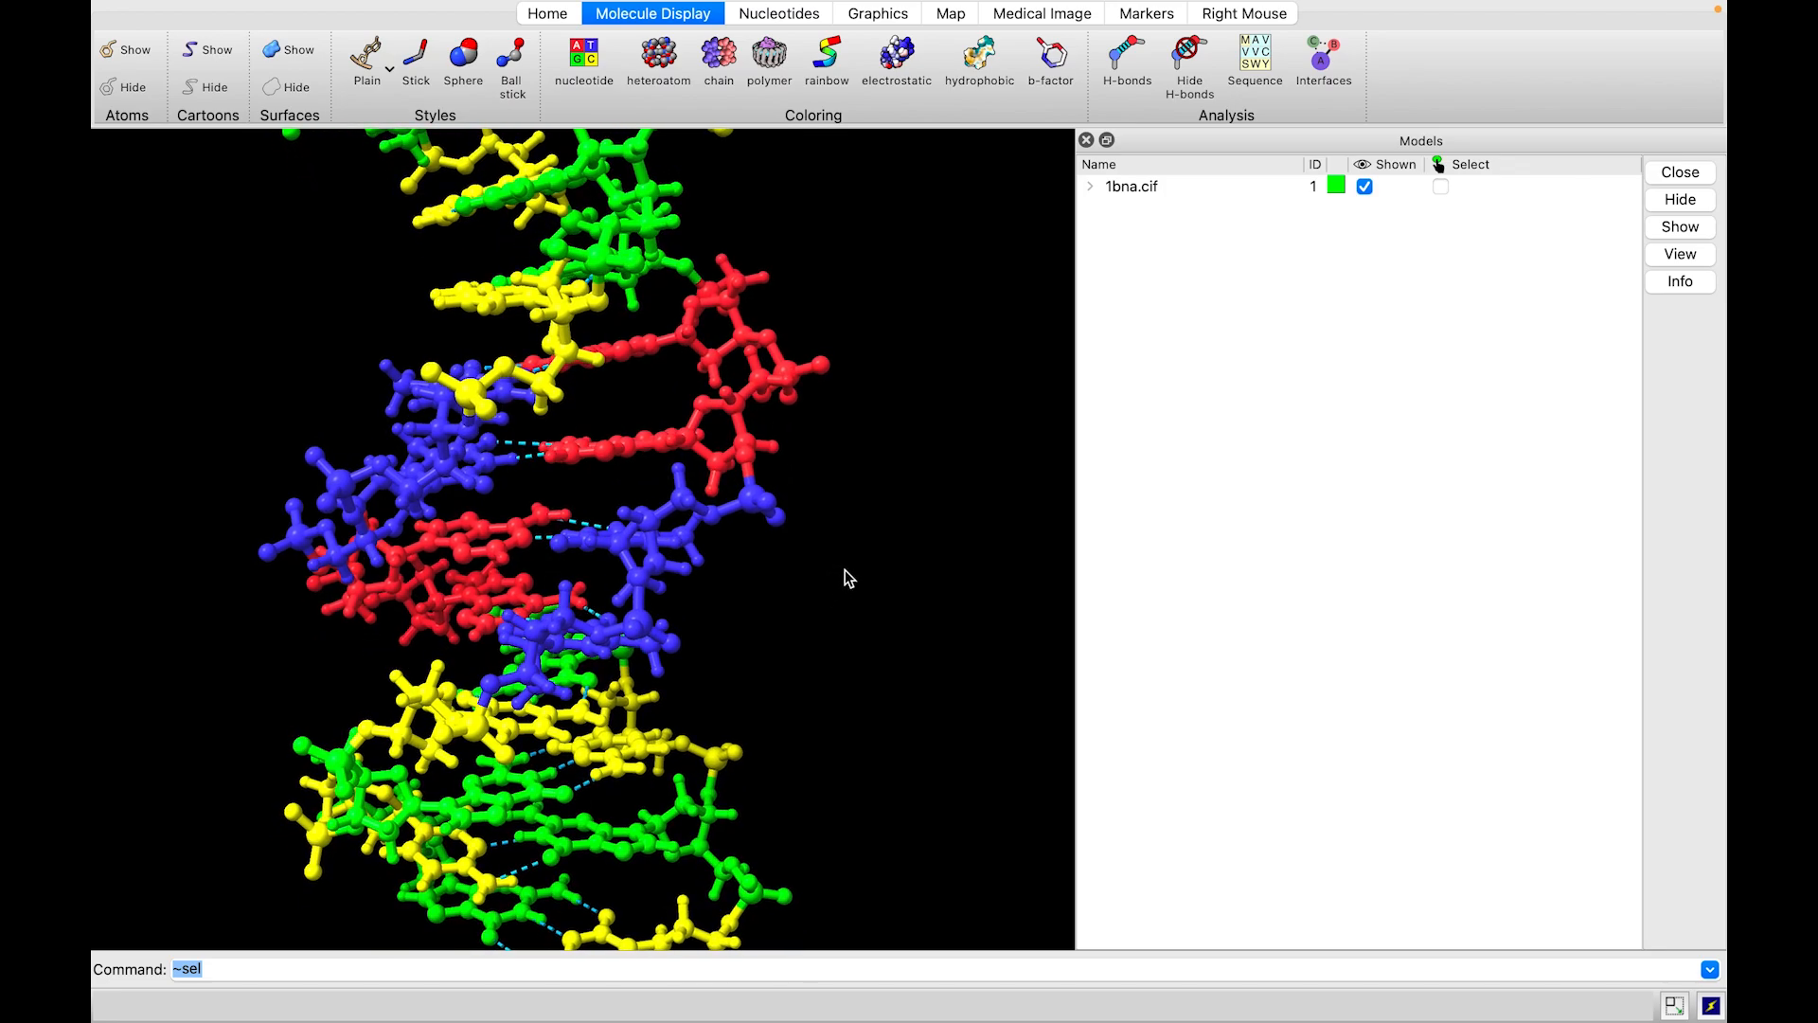
{"action": "mouse_move", "coordinate": [800, 483]}
{"action": "left_mouse_down"}
{"action": "mouse_move", "coordinate": [726, 493]}
{"action": "mouse_move", "coordinate": [688, 532]}
{"action": "mouse_move", "coordinate": [799, 466]}
{"action": "left_mouse_up"}
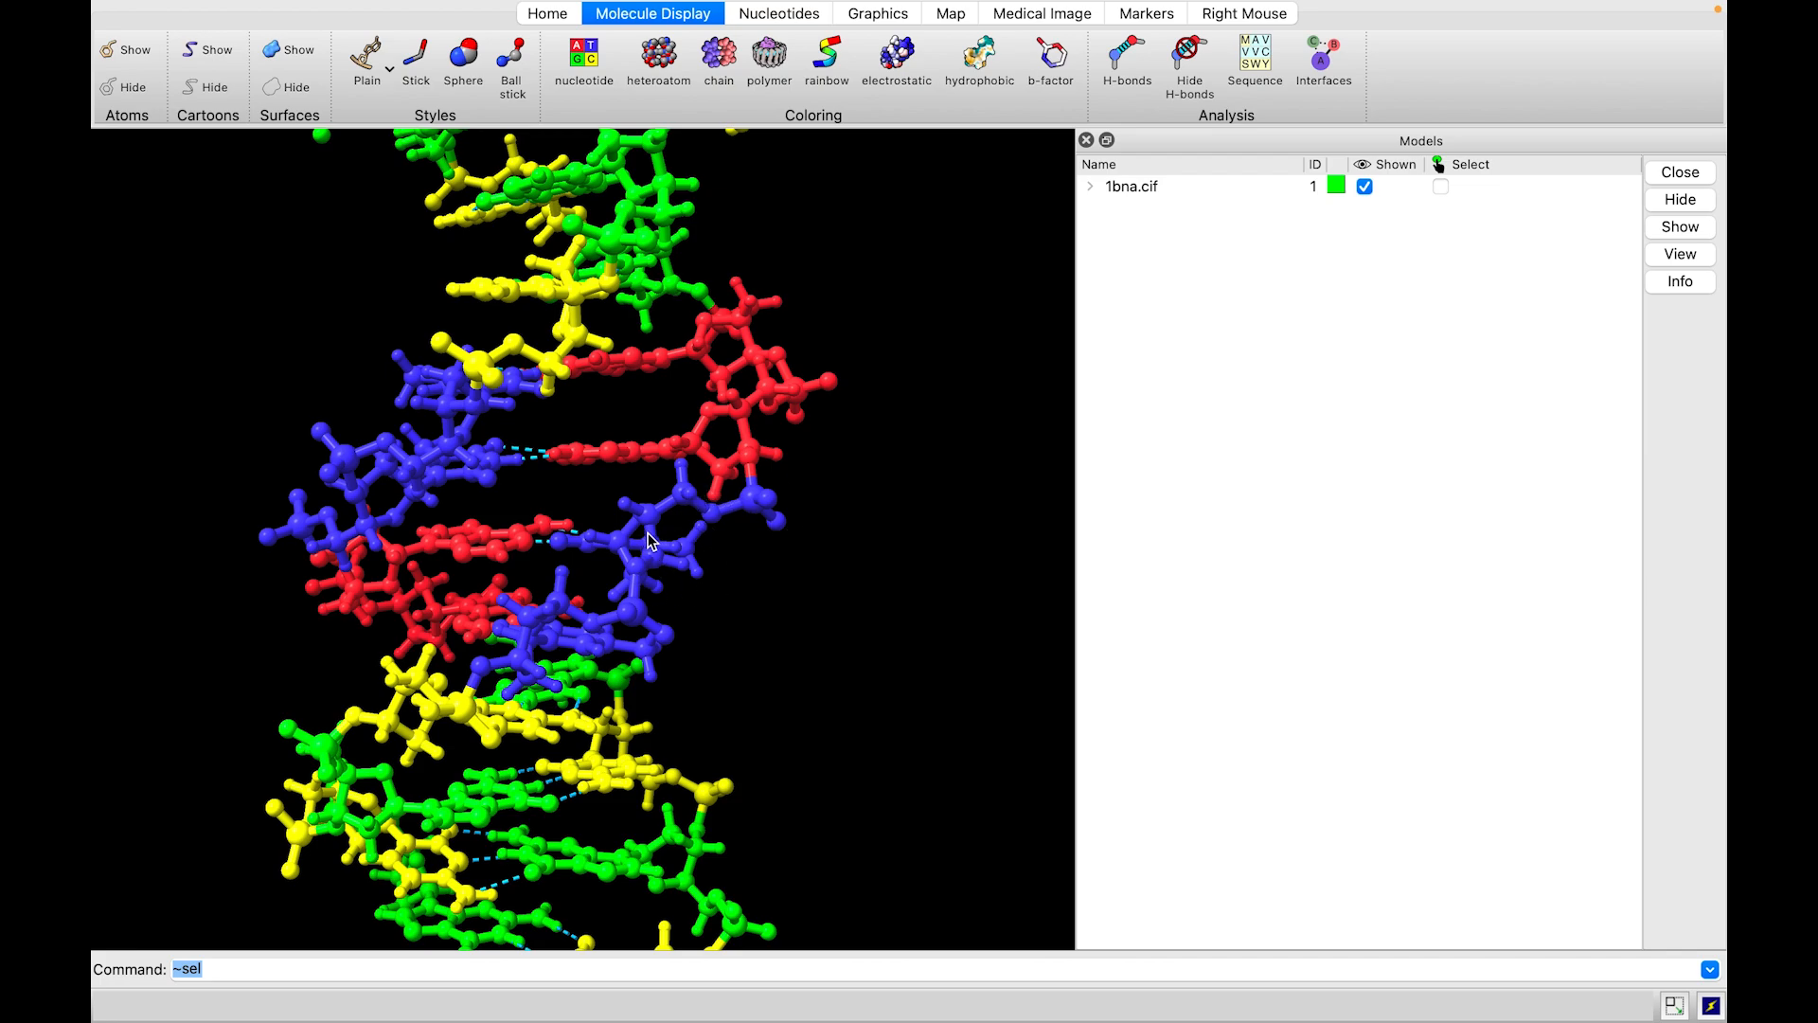
{"action": "mouse_move", "coordinate": [650, 541]}
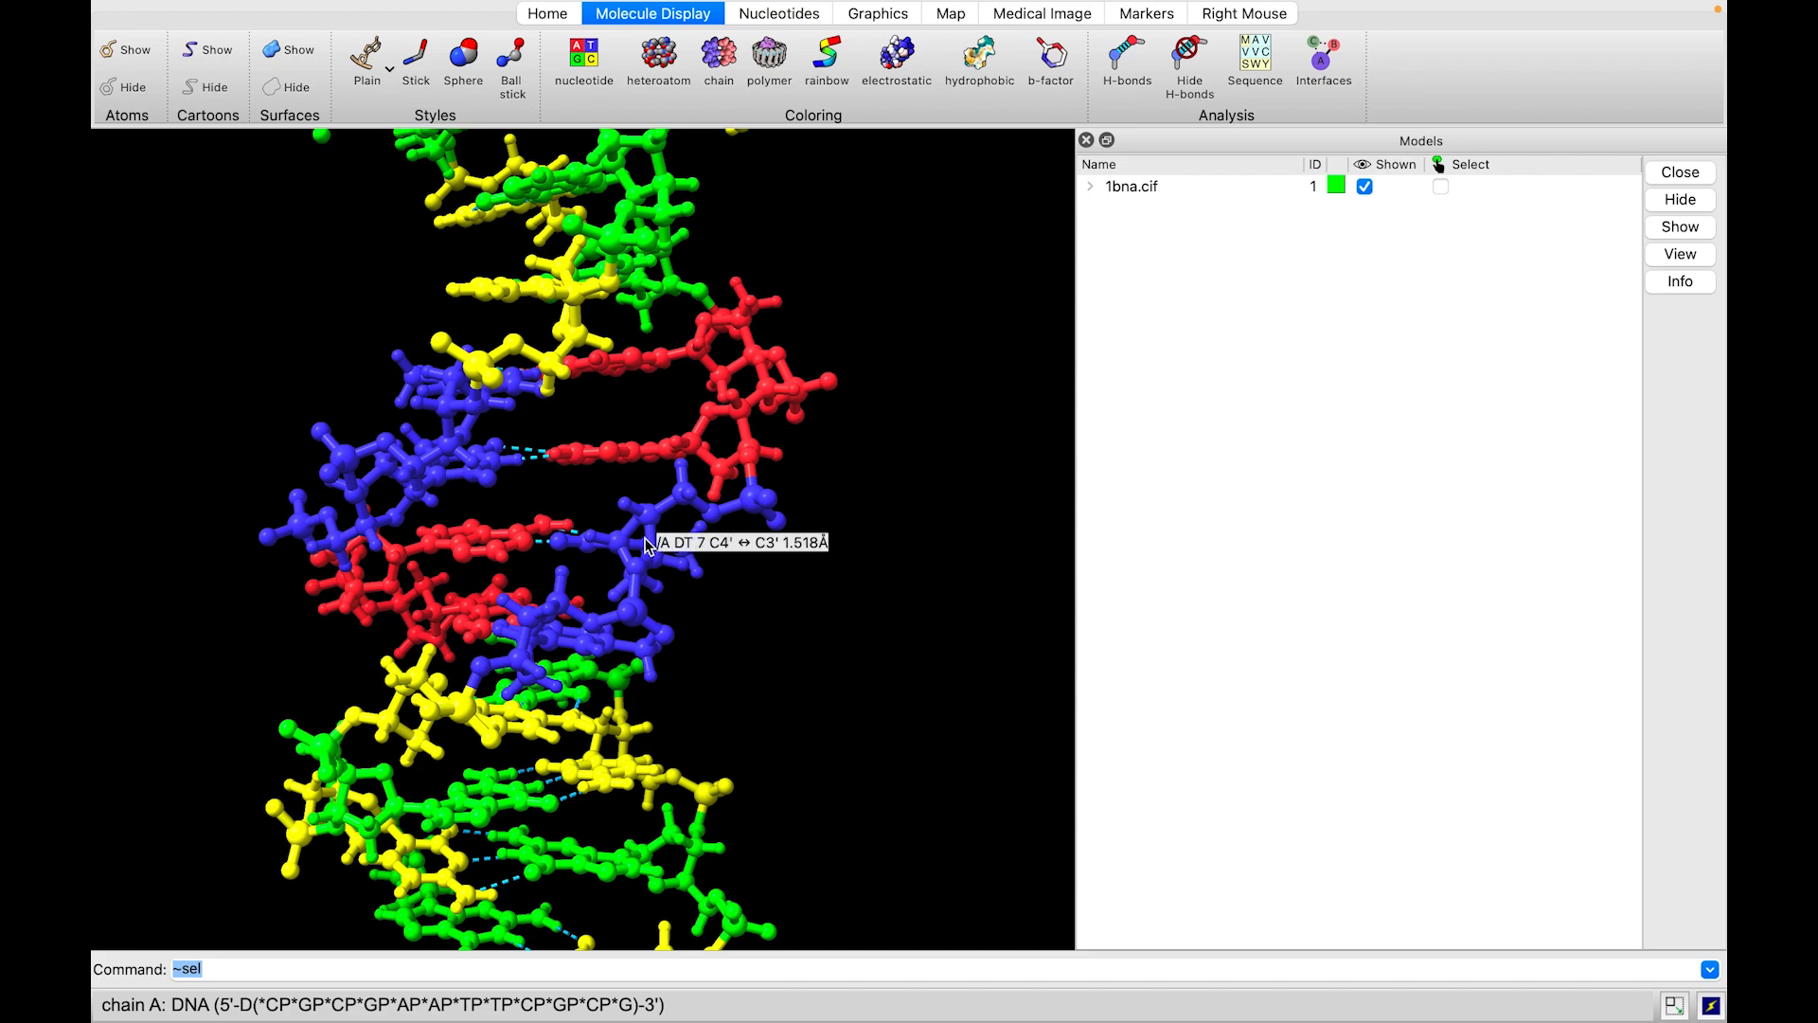
{"action": "mouse_move", "coordinate": [613, 627]}
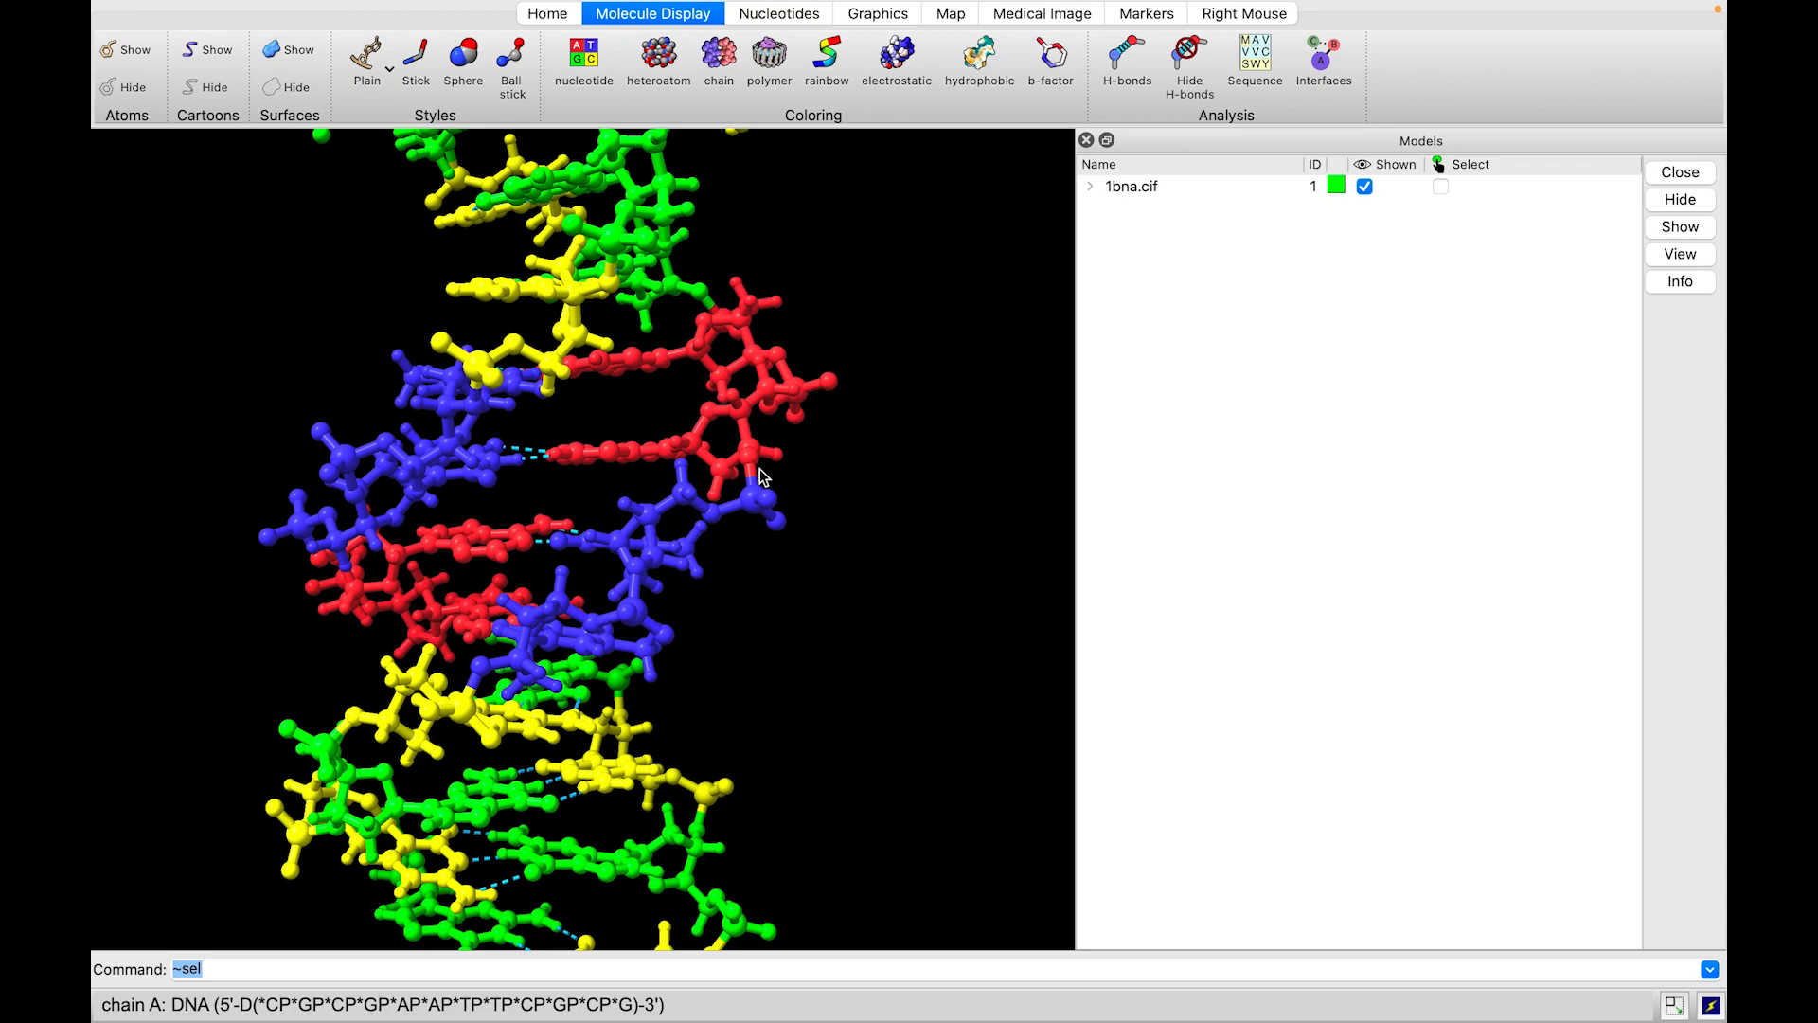
{"action": "mouse_move", "coordinate": [741, 438]}
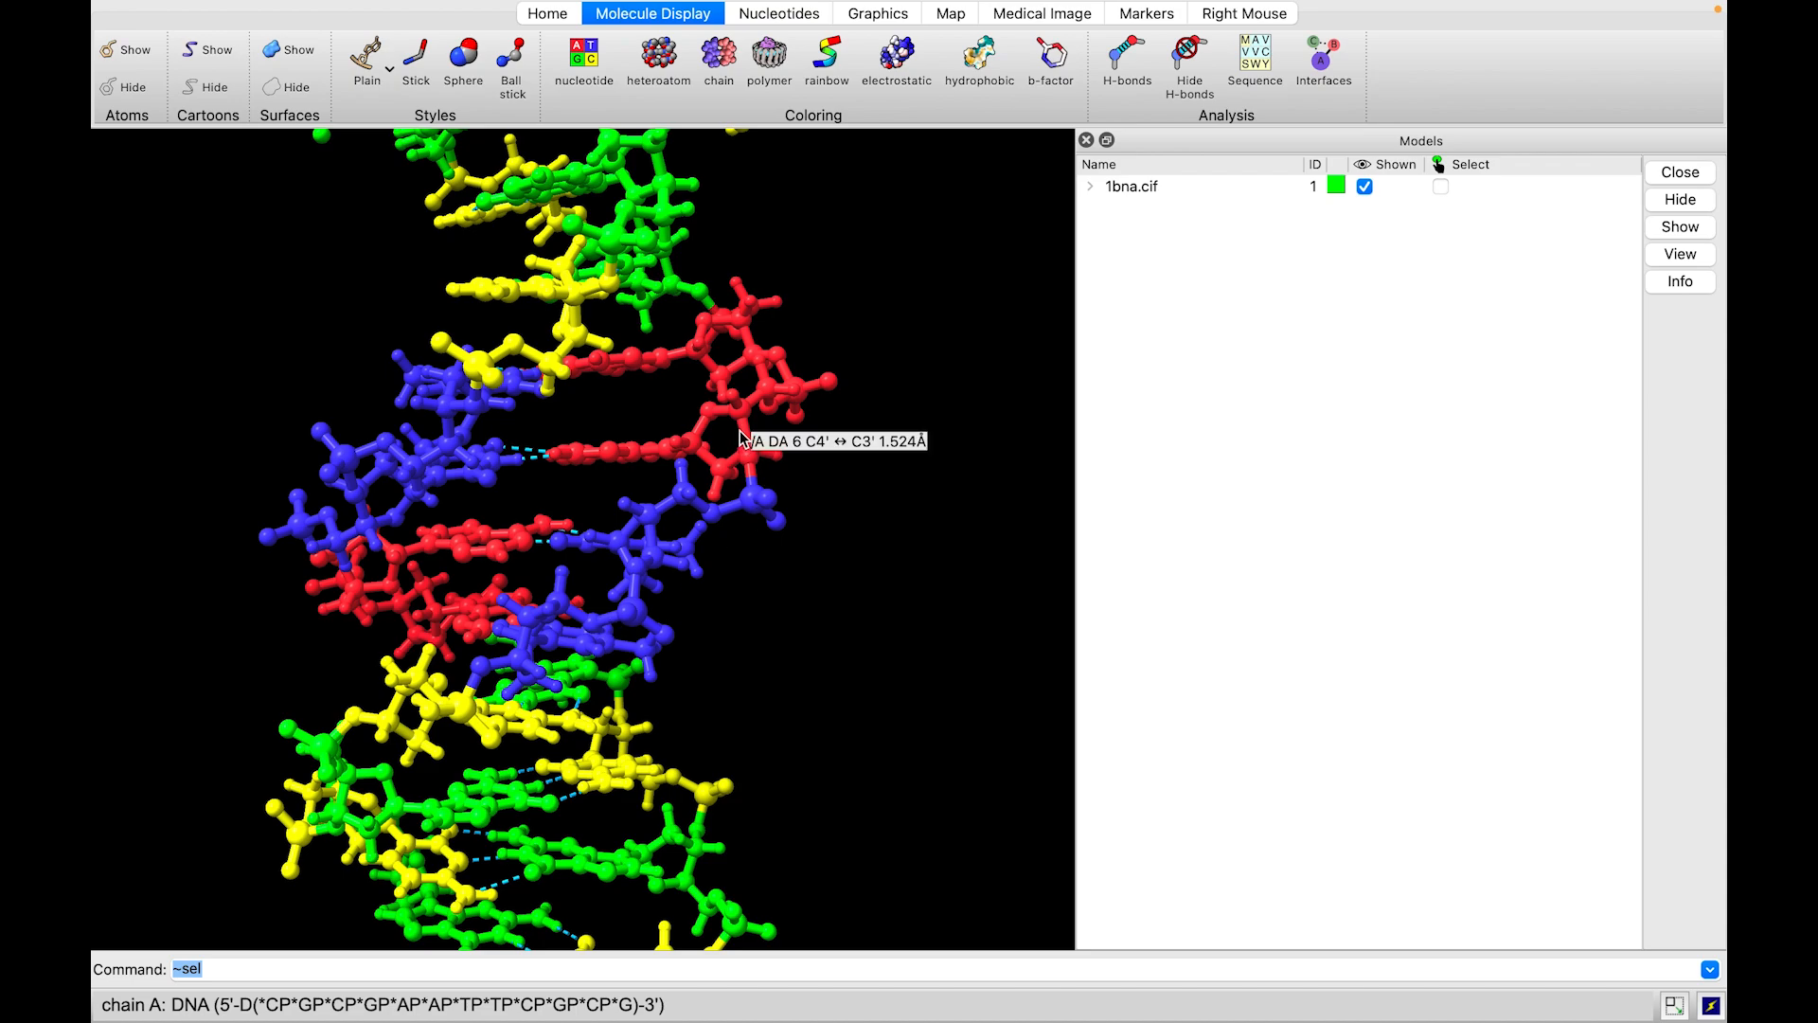